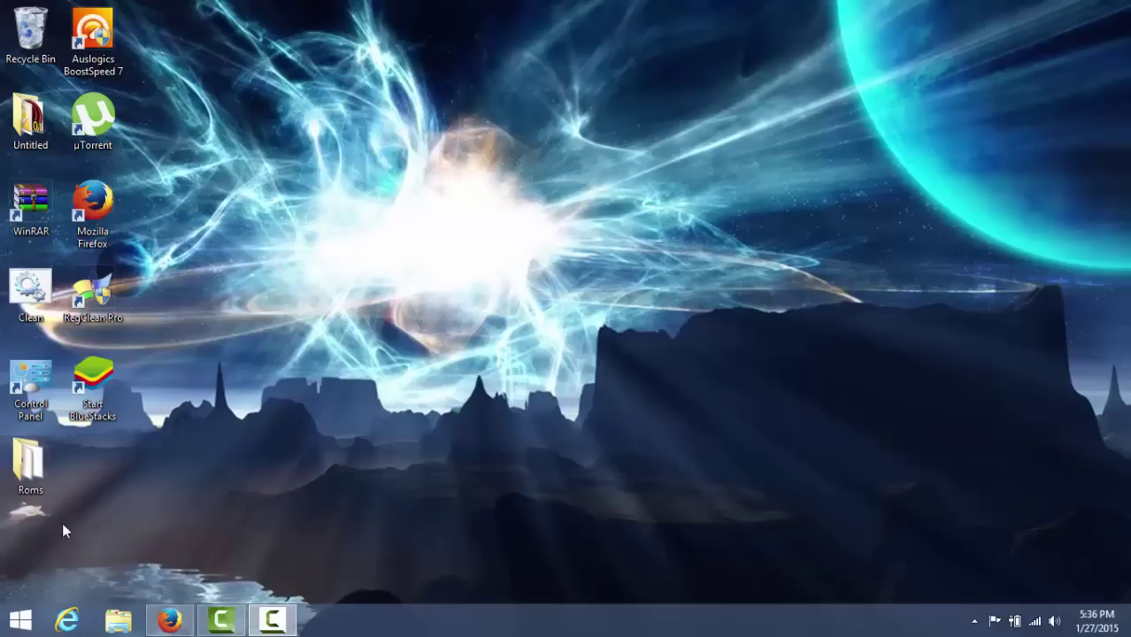
# - Run a Google search for imgburn in Firefox
pyautogui.moveTo(176, 617)
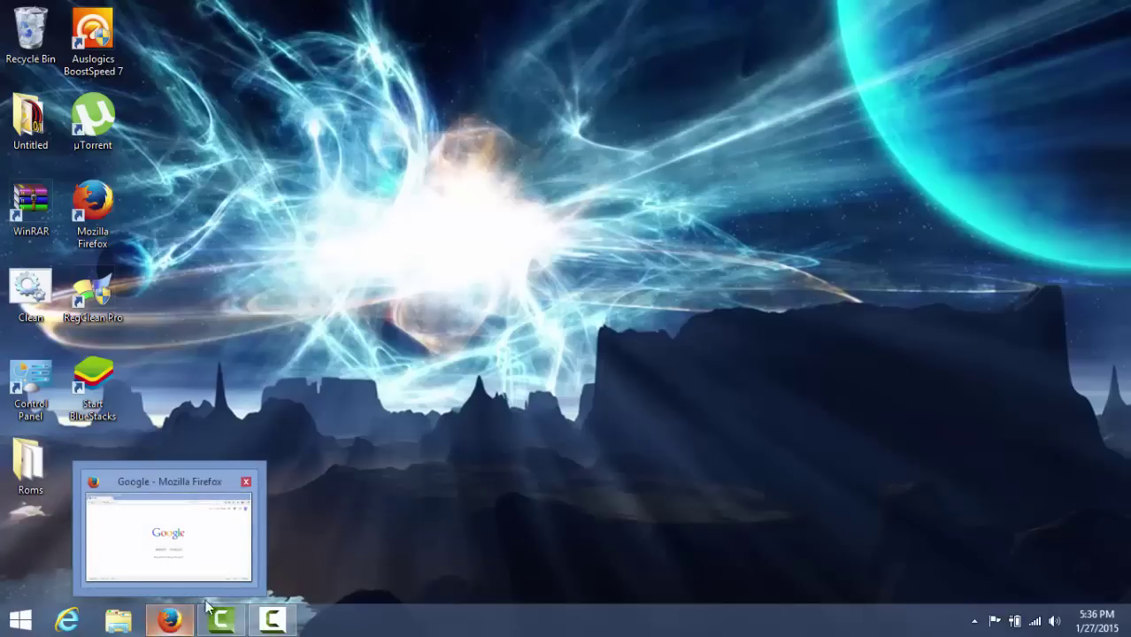
pyautogui.click(171, 622)
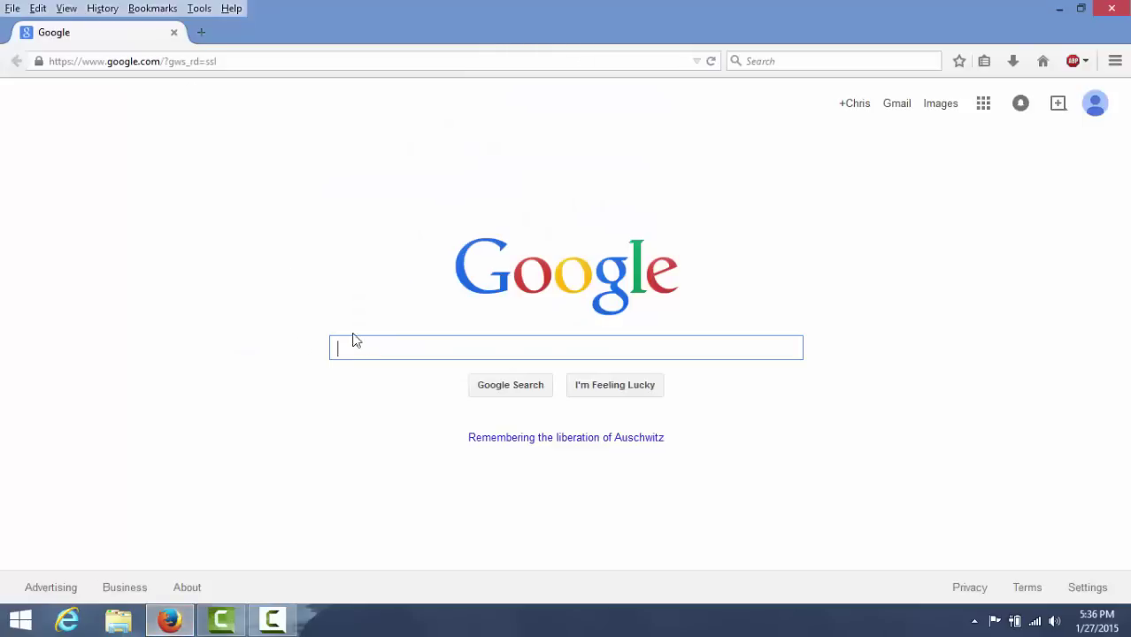
pyautogui.write('imgburn')
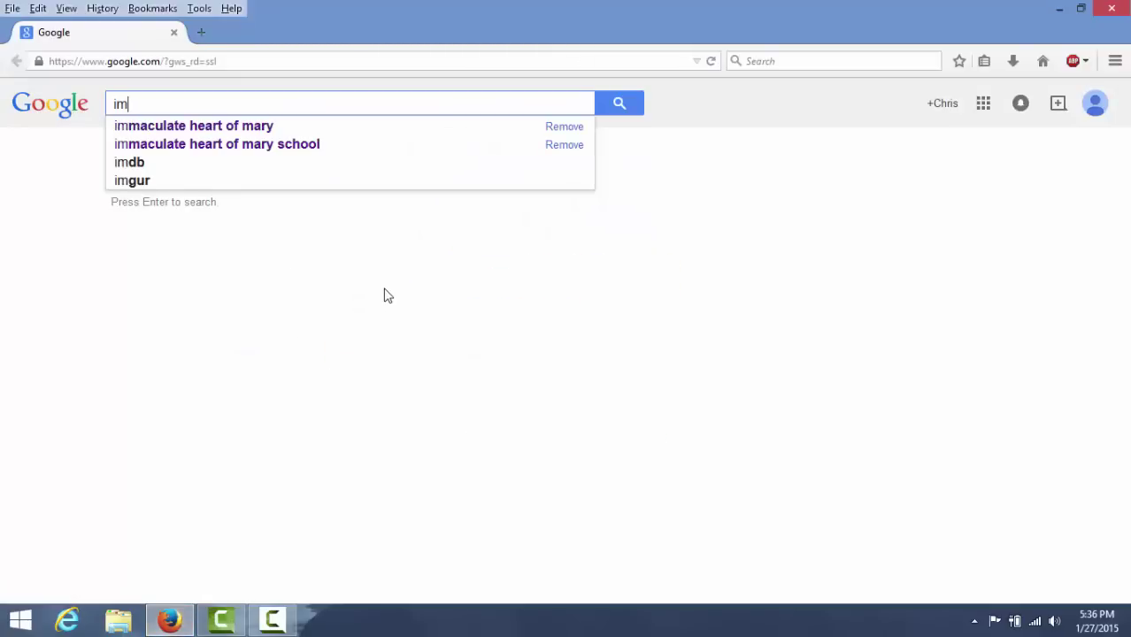
pyautogui.press('Return')
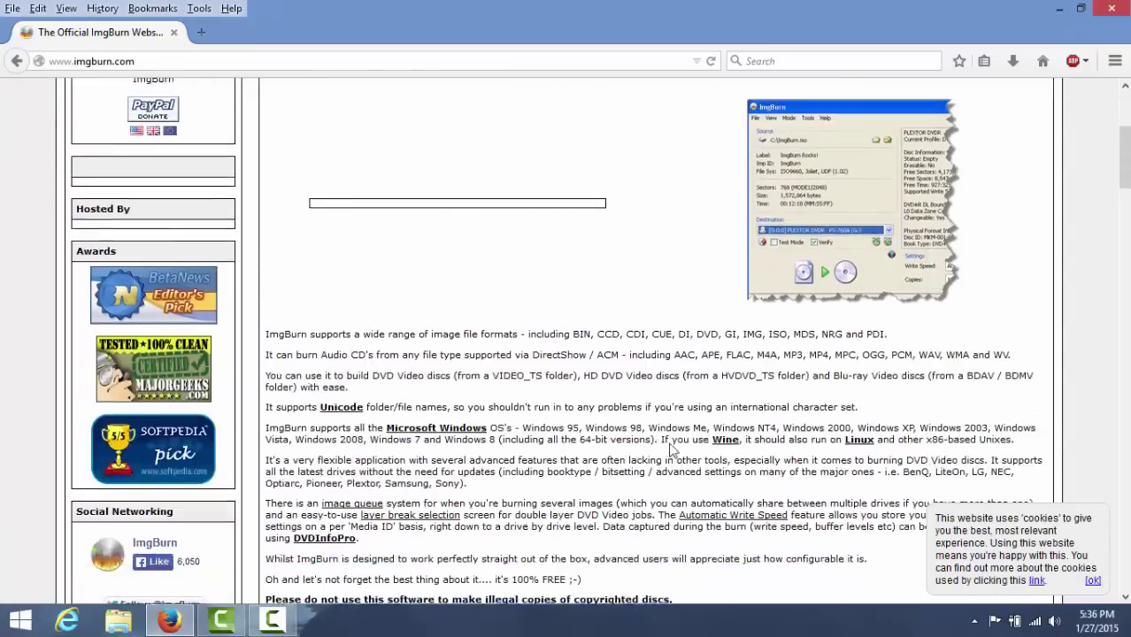
# - Scroll the ImgBurn website down to its News list of release announcements
pyautogui.scroll(-3, 461, 399)
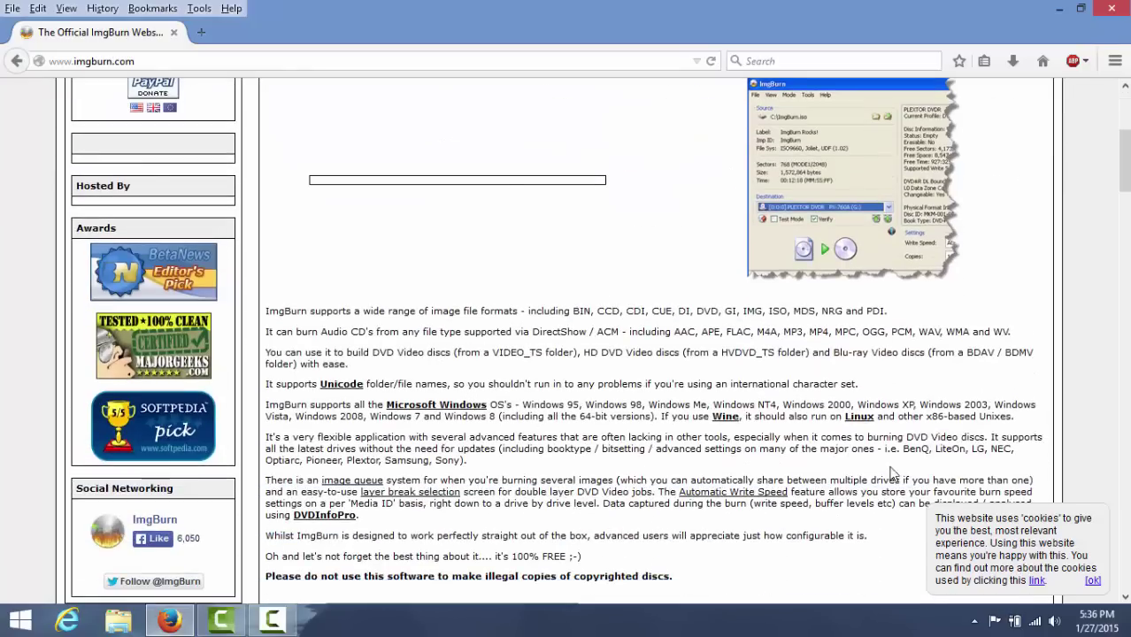
pyautogui.scroll(-2, 660, 424)
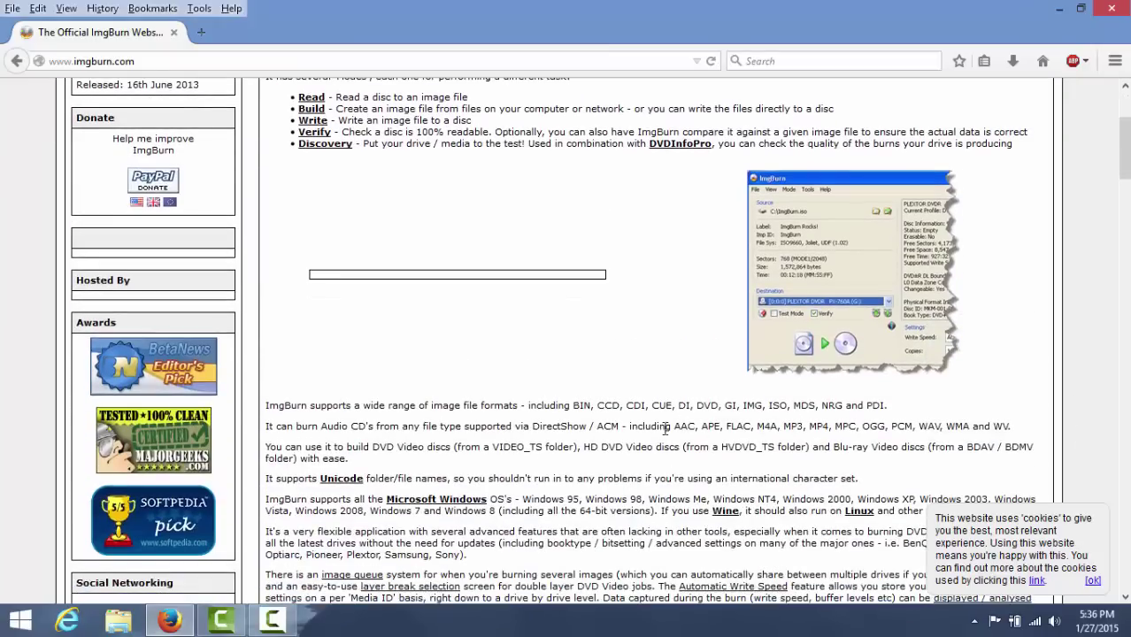
pyautogui.scroll(-4, 666, 428)
pyautogui.scroll(5, 708, 461)
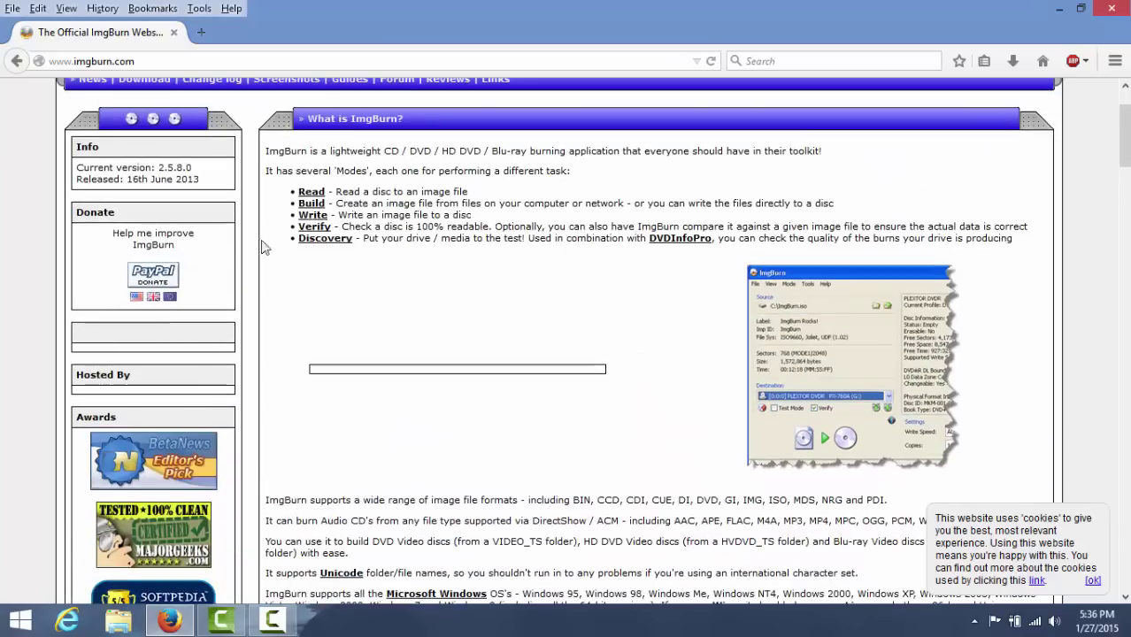
pyautogui.scroll(-4, 429, 354)
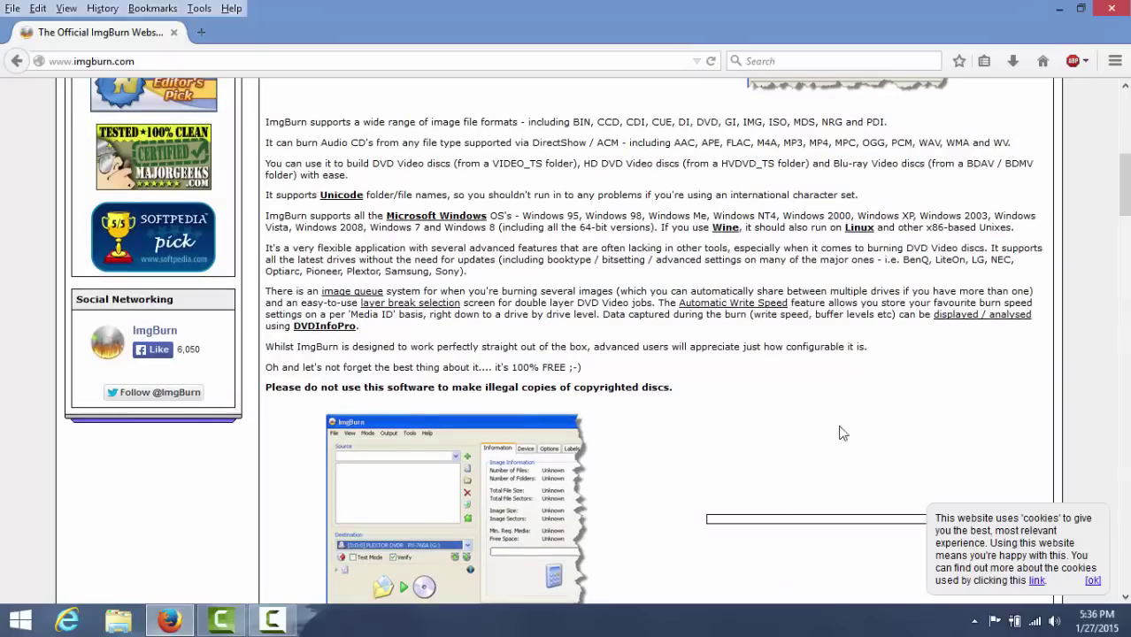
pyautogui.scroll(-6, 841, 433)
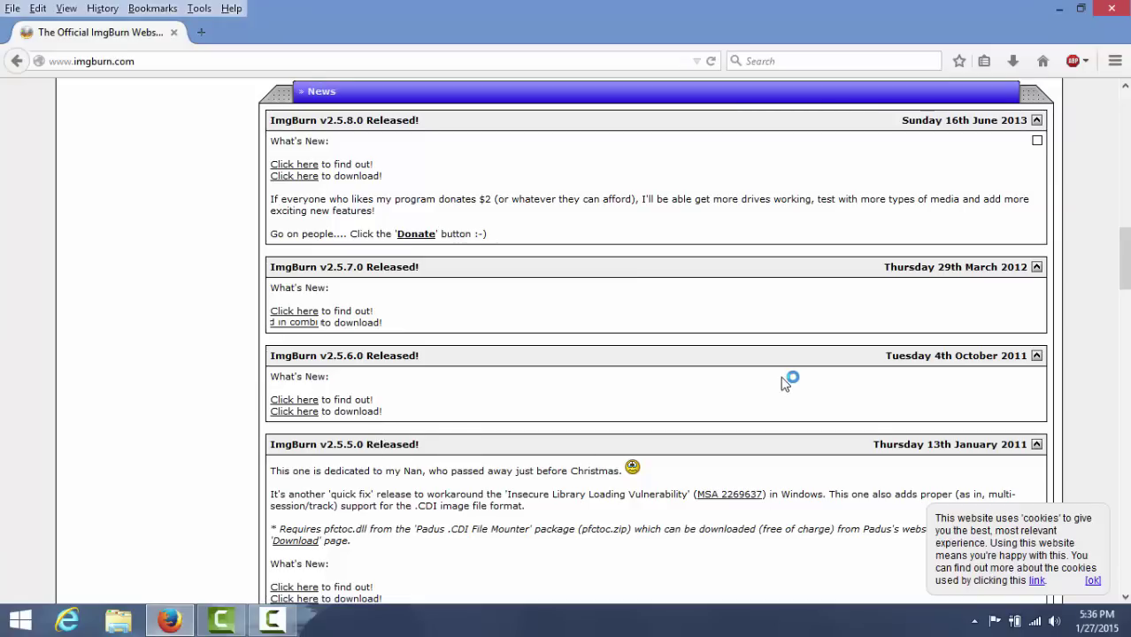
pyautogui.scroll(-2, 500, 394)
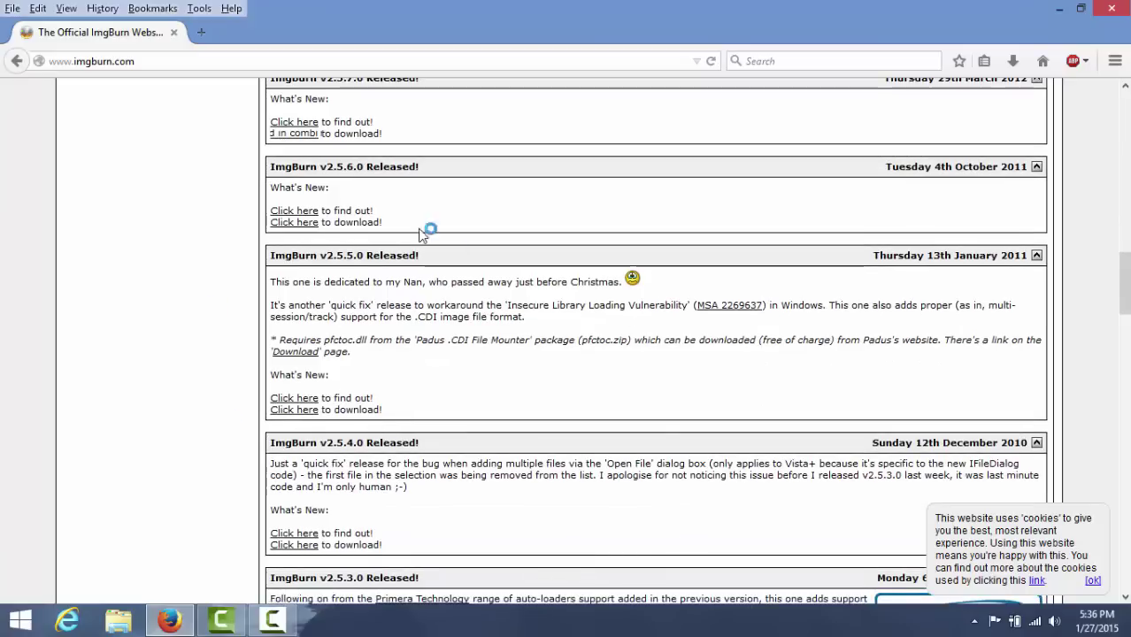
pyautogui.scroll(2, 391, 237)
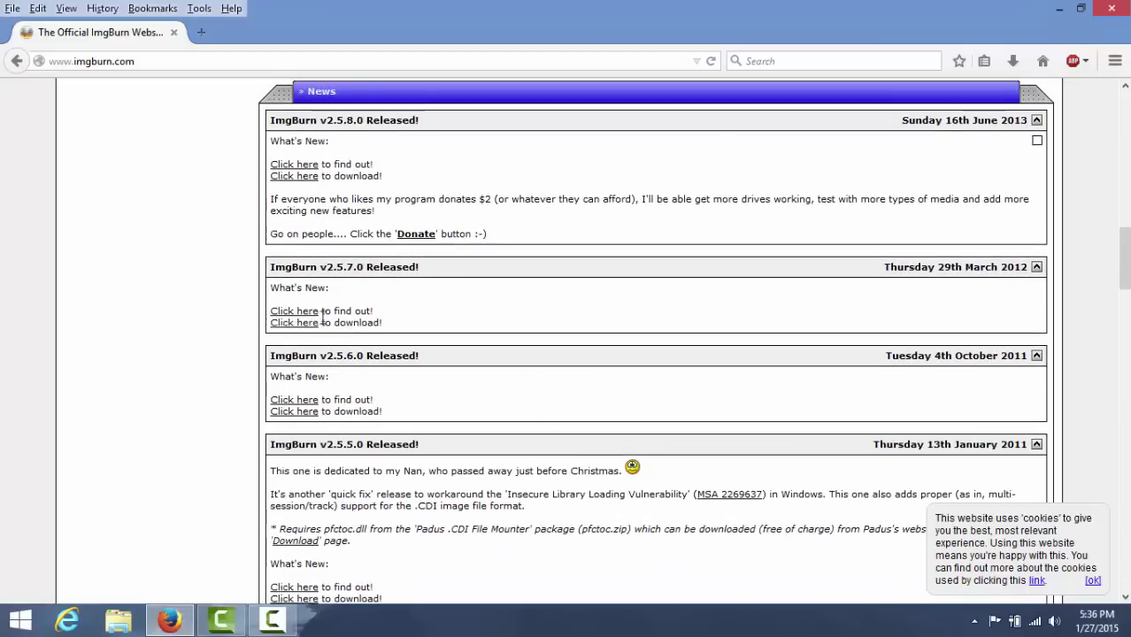
# - Save SetupImgBurn_2.5.8.0.exe from the ImgBurn download mirror
pyautogui.click(303, 324)
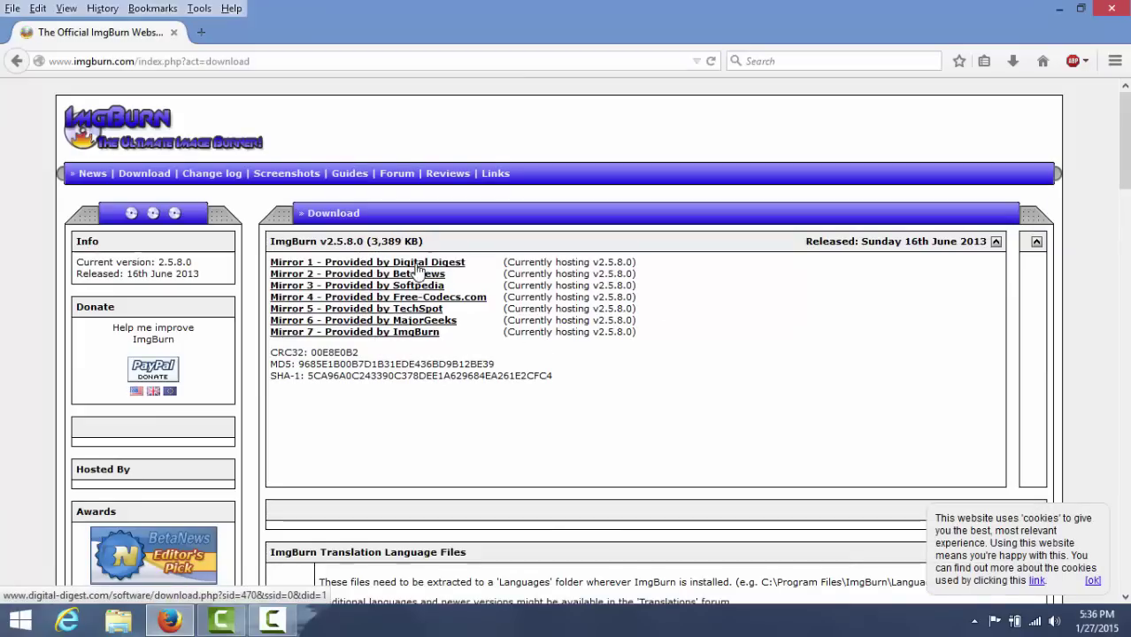
pyautogui.click(402, 333)
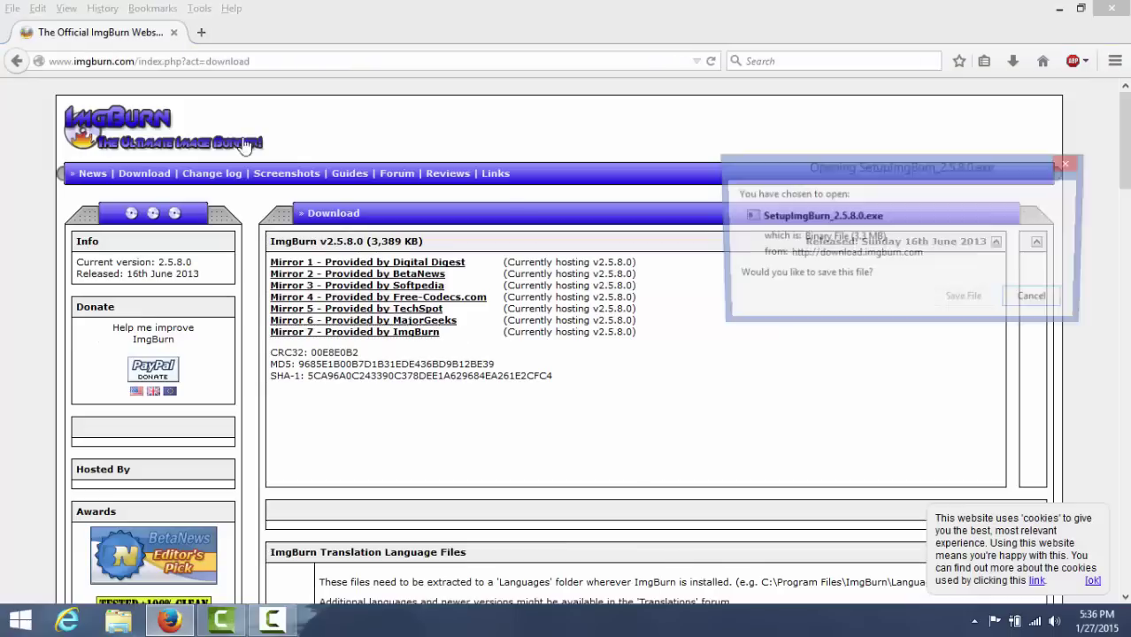
pyautogui.click(965, 299)
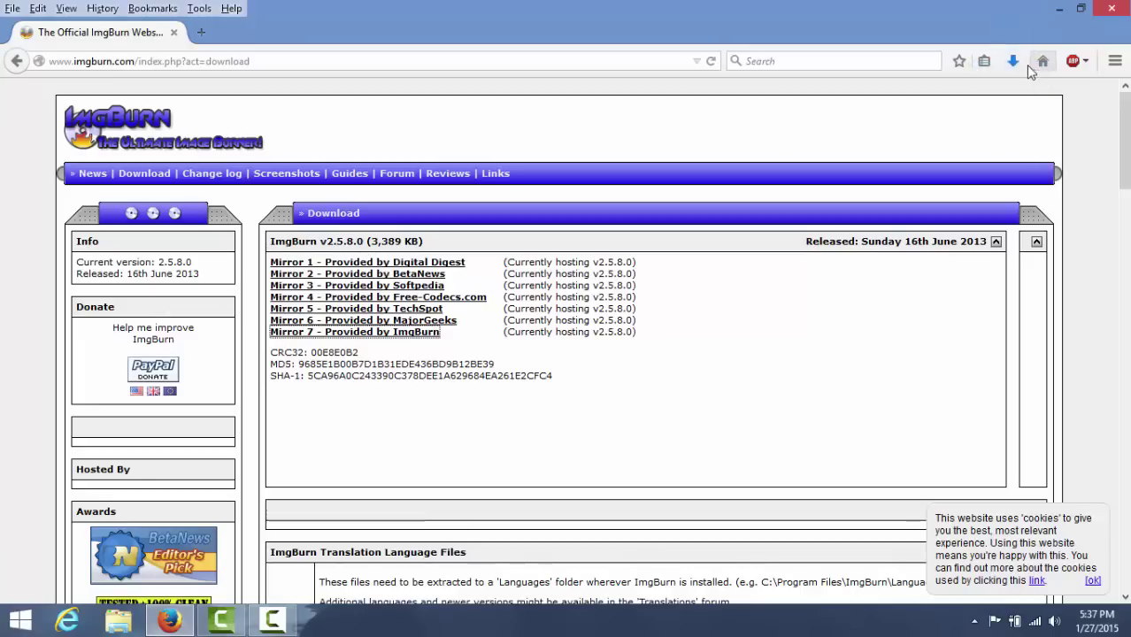
# - Launch the downloaded ImgBurn installer from Firefox's Downloads list
pyautogui.click(1015, 62)
pyautogui.click(620, 105)
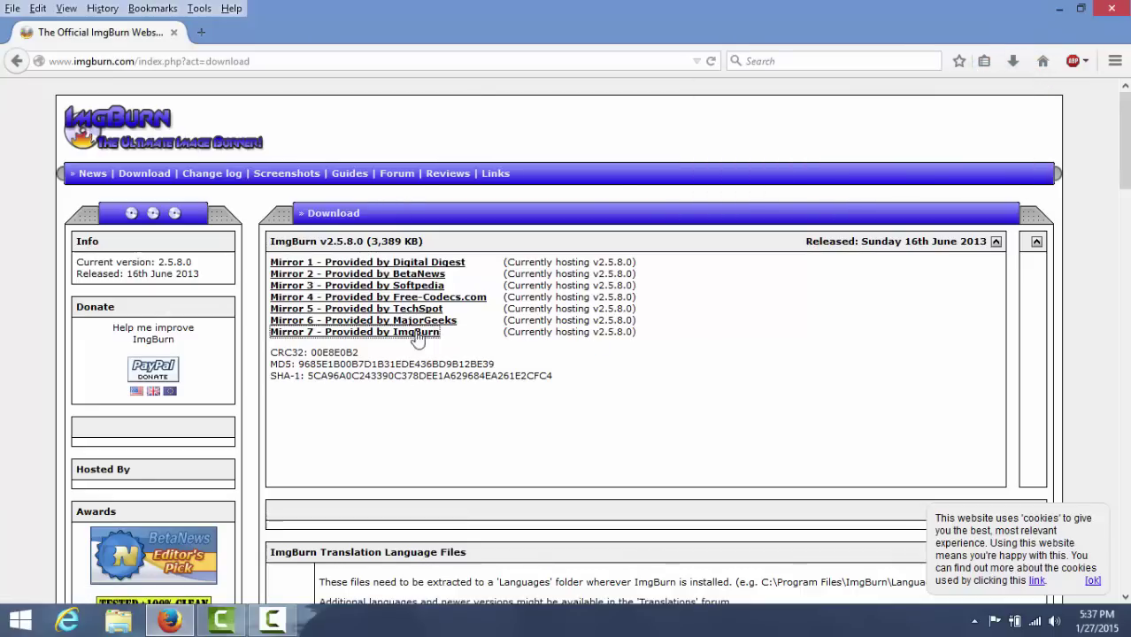
pyautogui.click(450, 291)
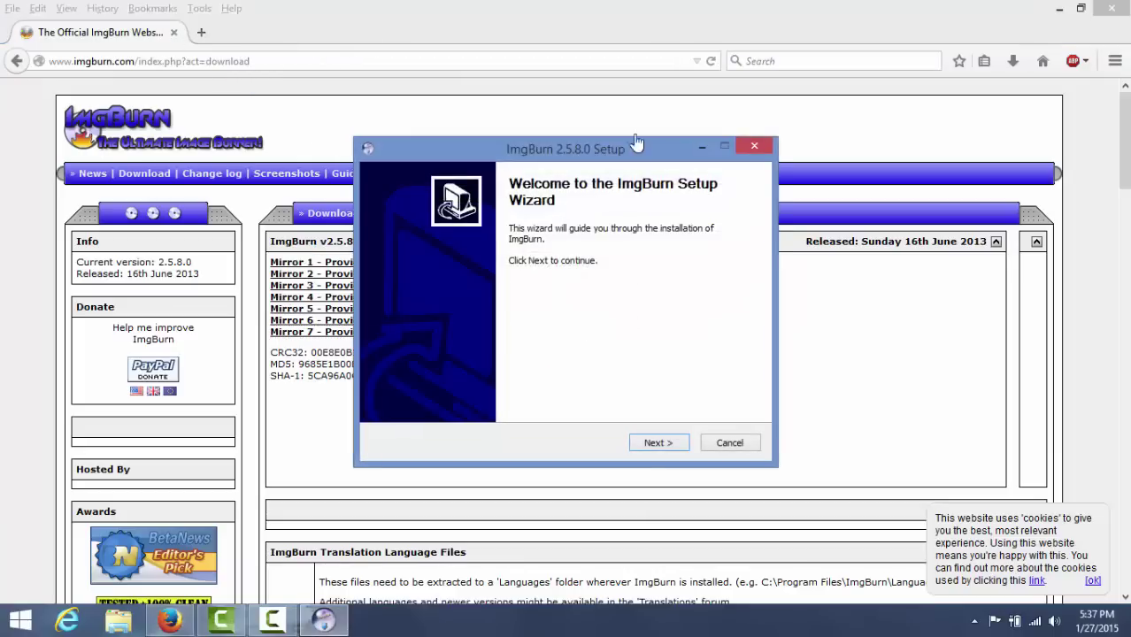
# - Accept the licence and keep the default components, install folder and Start Menu folder
pyautogui.click(658, 440)
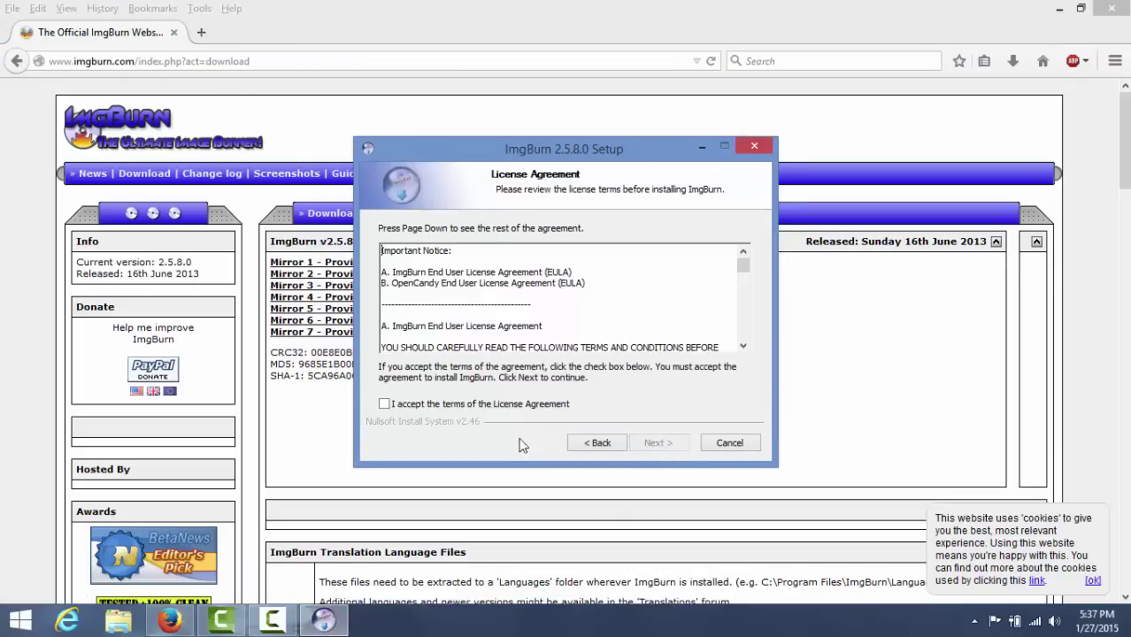
pyautogui.click(456, 405)
pyautogui.click(660, 443)
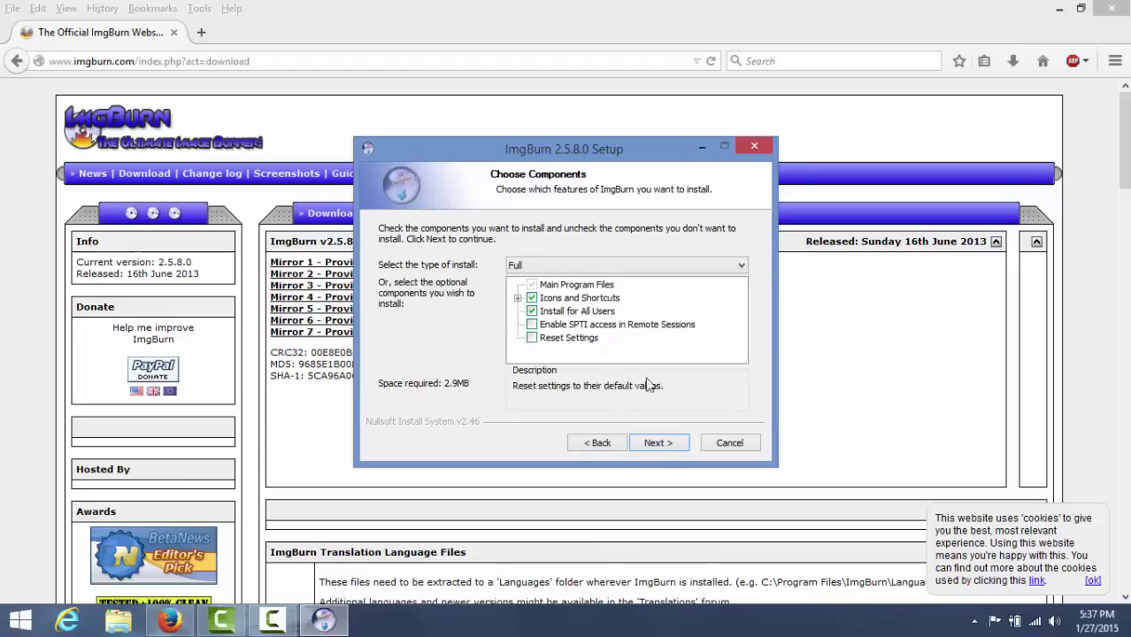
pyautogui.click(673, 442)
pyautogui.click(673, 443)
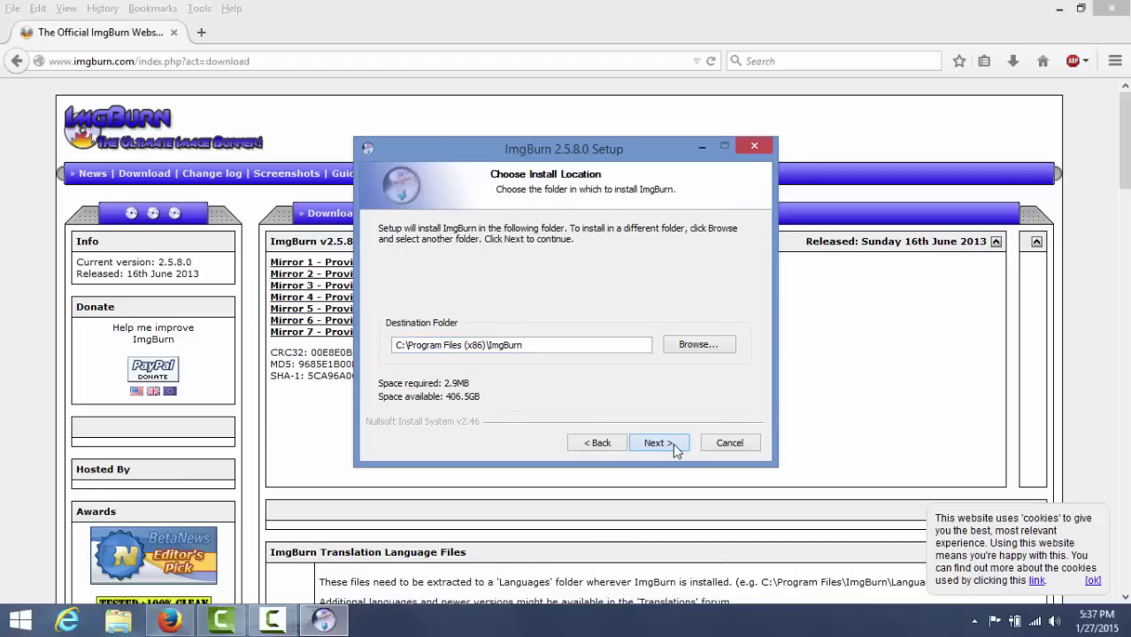
pyautogui.click(671, 444)
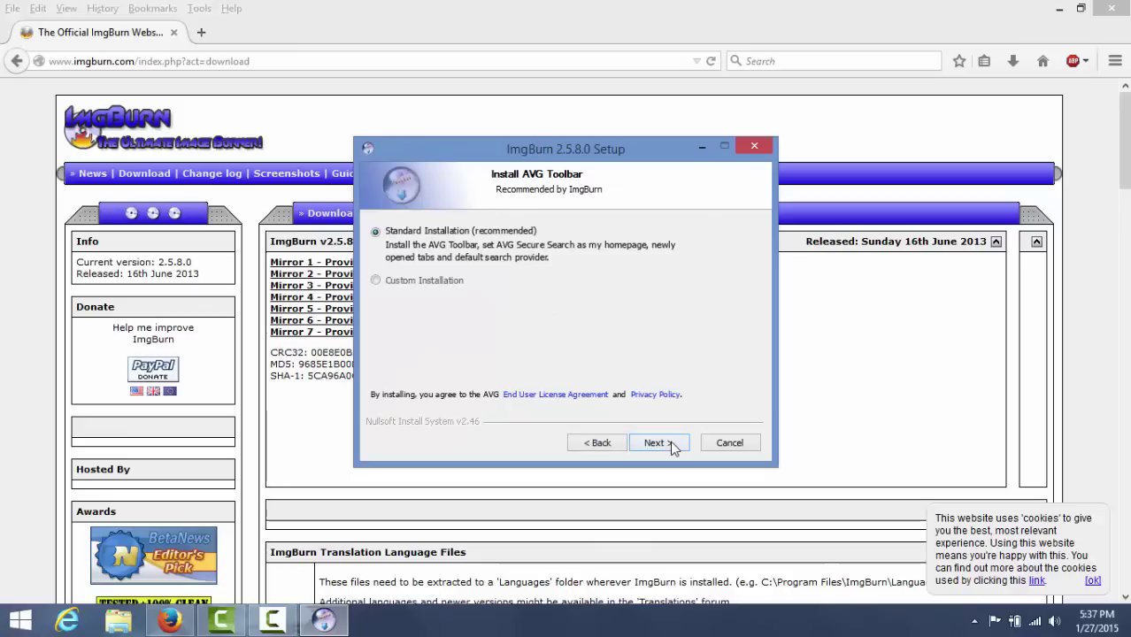
# - Decline the AVG Secure Search and MyRadioPlayer offers, start installing, and minimise the wizard
pyautogui.click(423, 282)
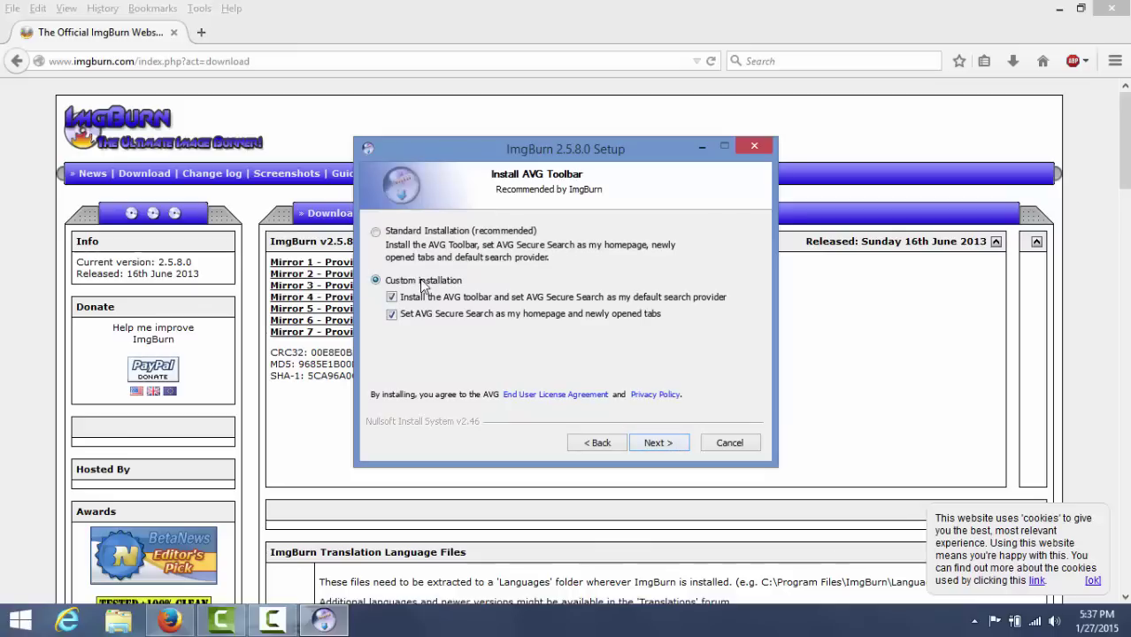
pyautogui.click(447, 316)
pyautogui.click(677, 444)
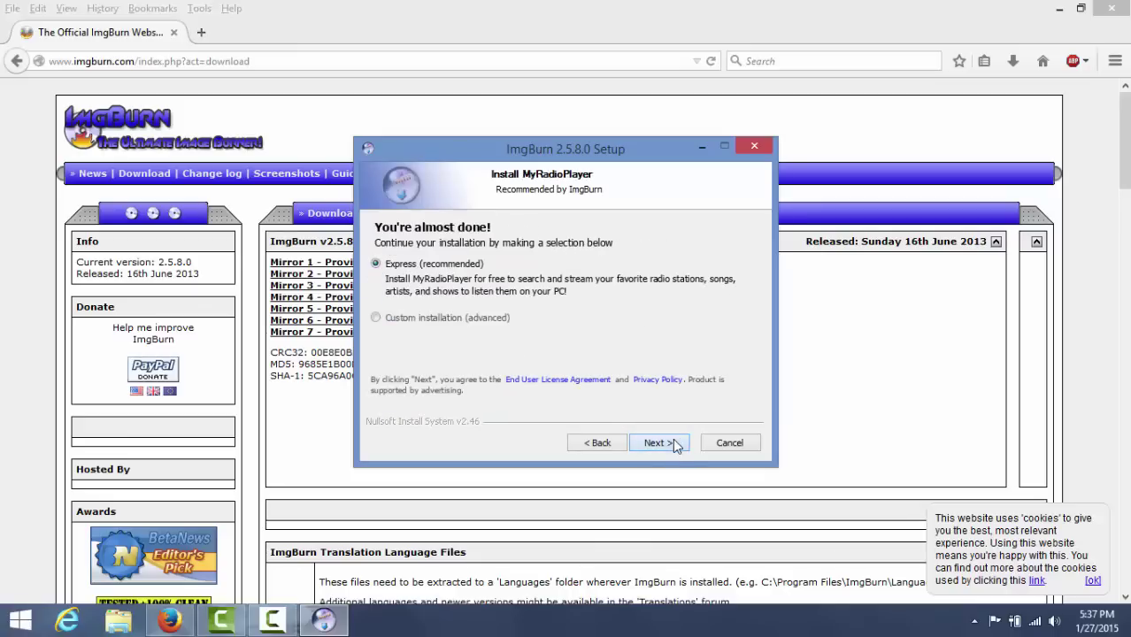
pyautogui.click(440, 321)
pyautogui.click(430, 335)
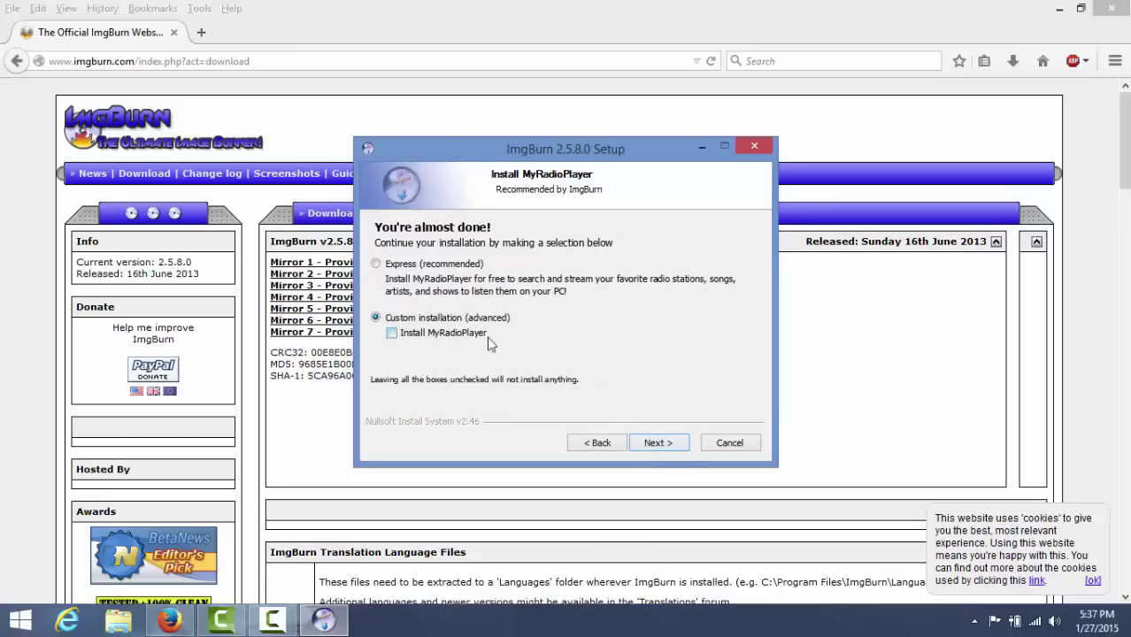
pyautogui.click(657, 443)
pyautogui.click(699, 147)
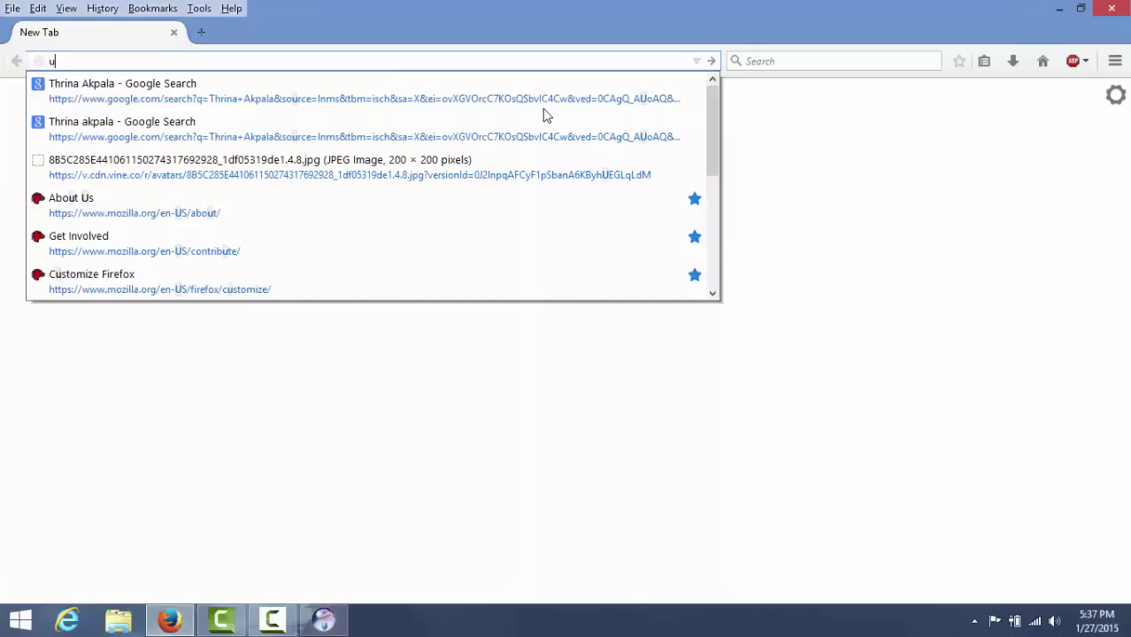
# - Search the web for utorent and open the official µTorrent website
pyautogui.write('ent')
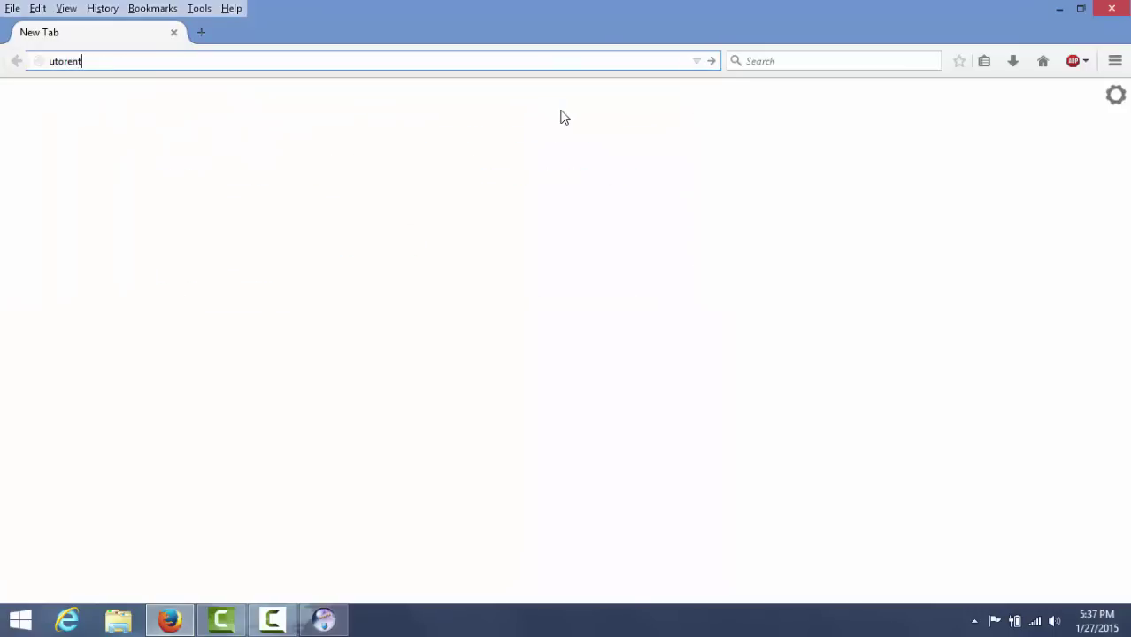
pyautogui.press('Return')
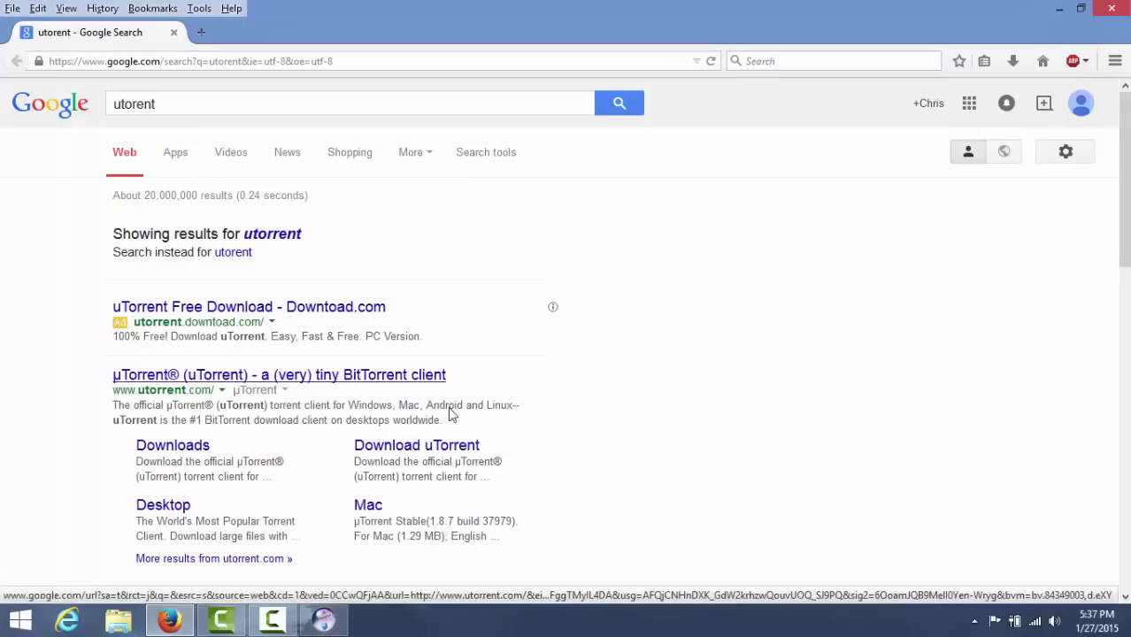
pyautogui.click(330, 379)
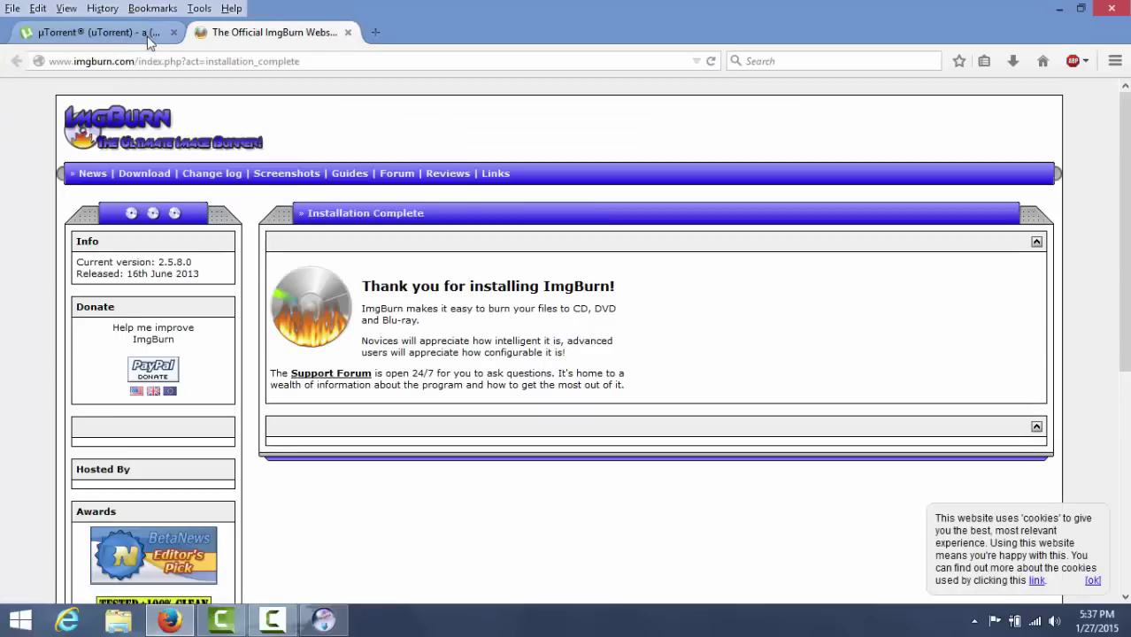
# - Close the finished ImgBurn installer
pyautogui.click(98, 31)
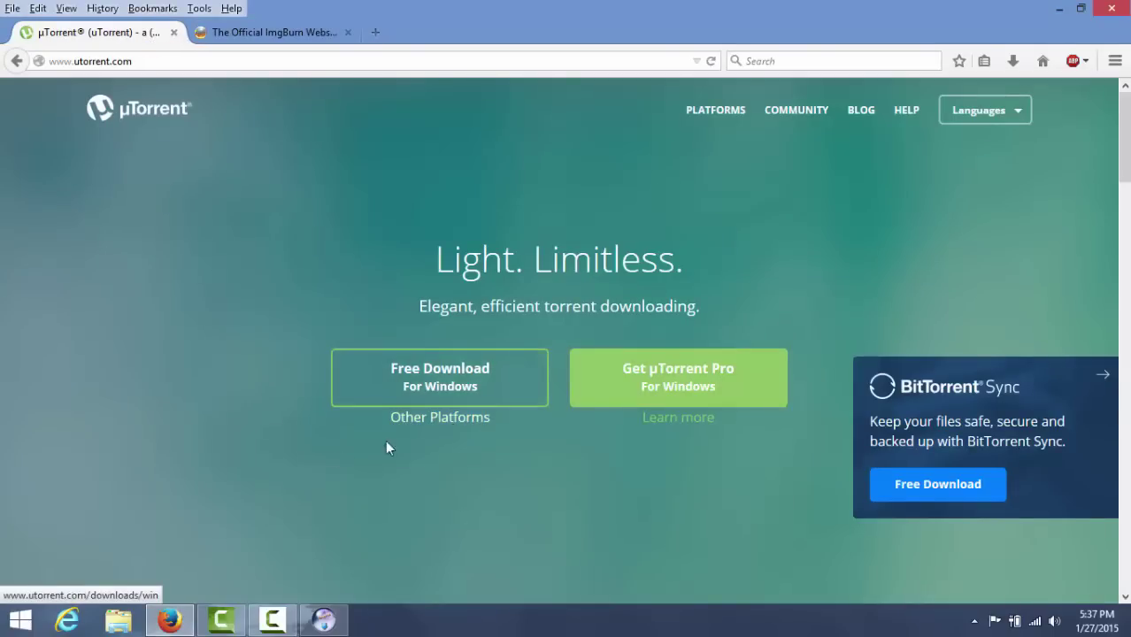
pyautogui.click(323, 620)
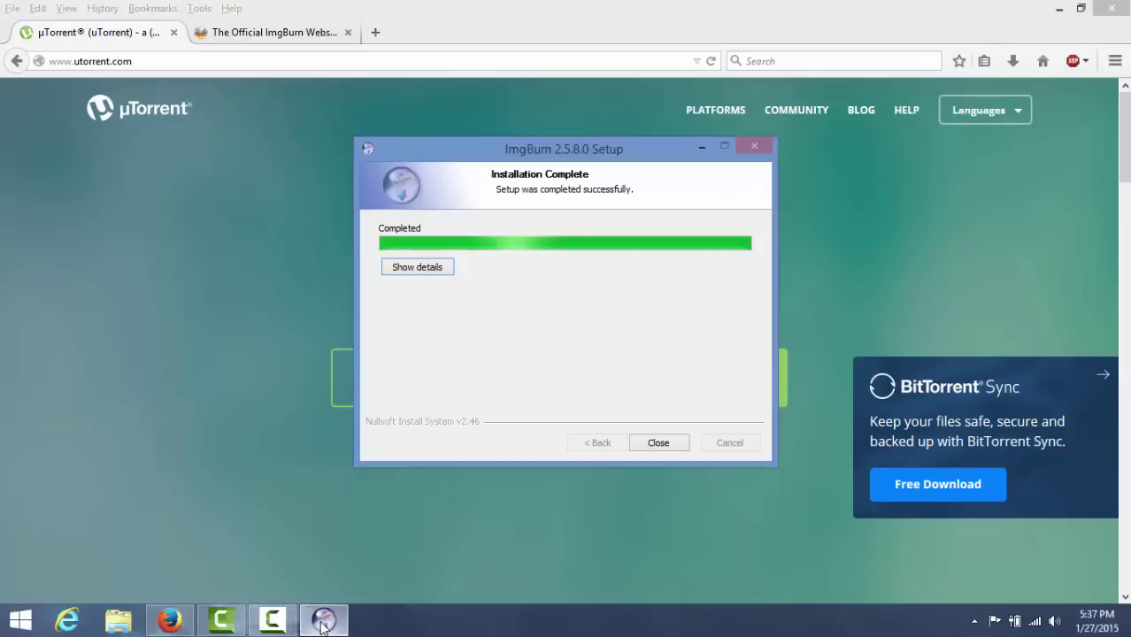
pyautogui.click(660, 444)
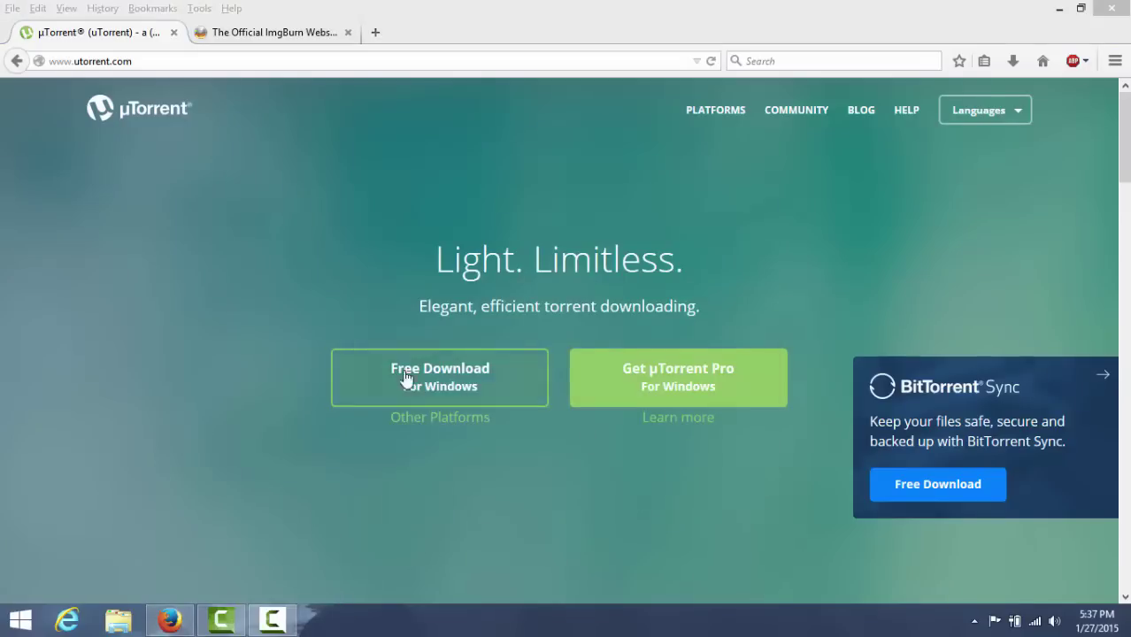
# - Save the free µTorrent Windows installer without running it, then return to the ImgBurn tab
pyautogui.click(400, 390)
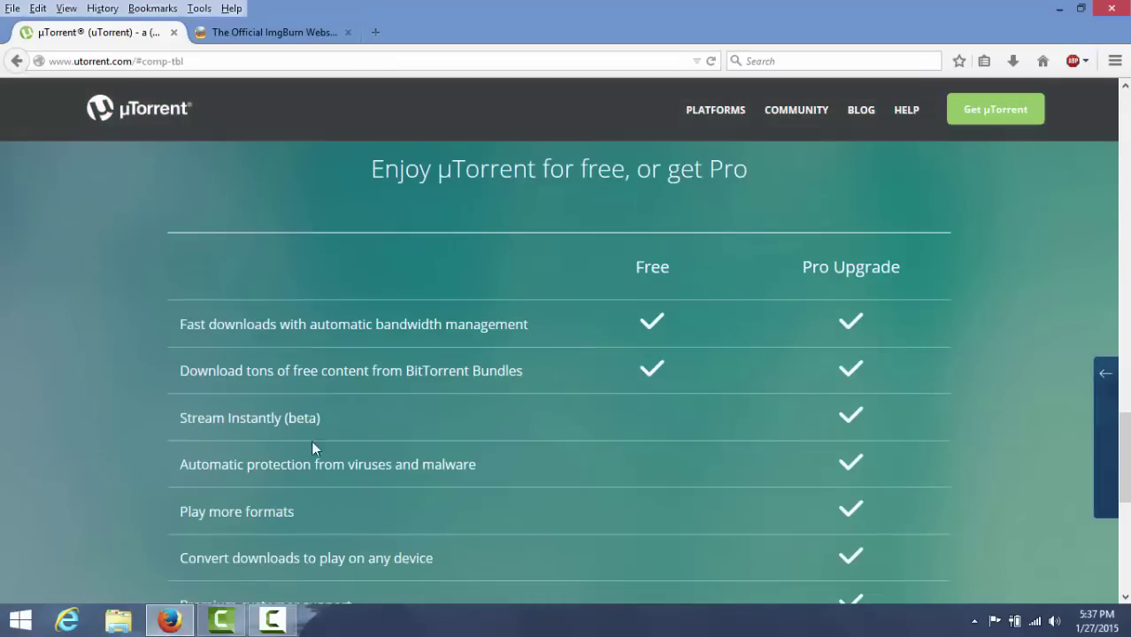
pyautogui.scroll(-6, 885, 398)
pyautogui.scroll(5, 818, 448)
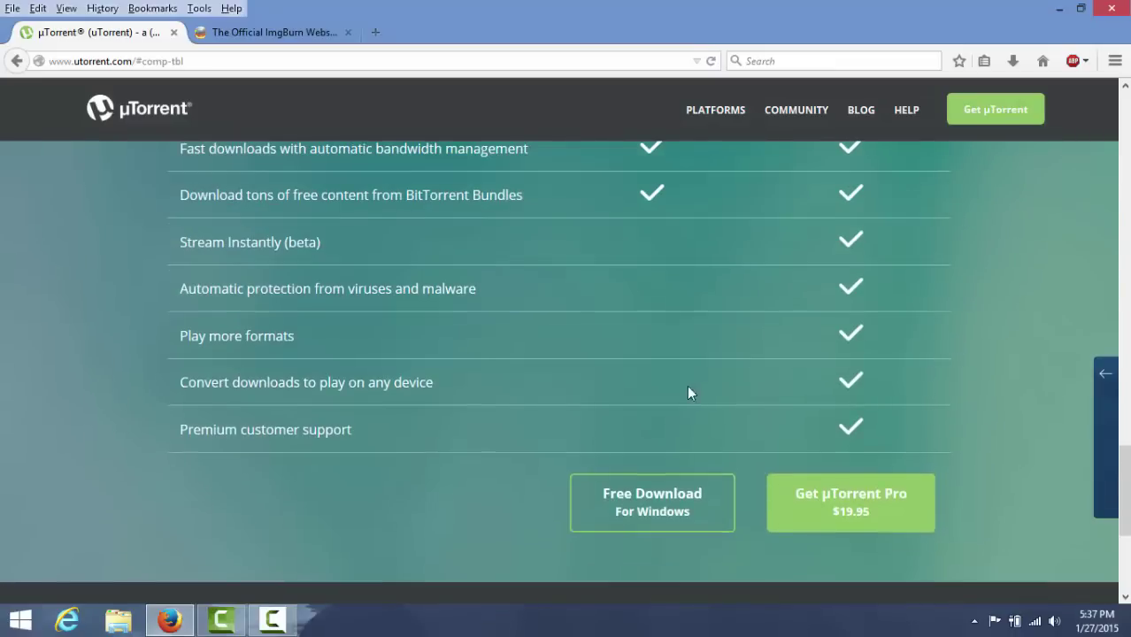
pyautogui.click(652, 512)
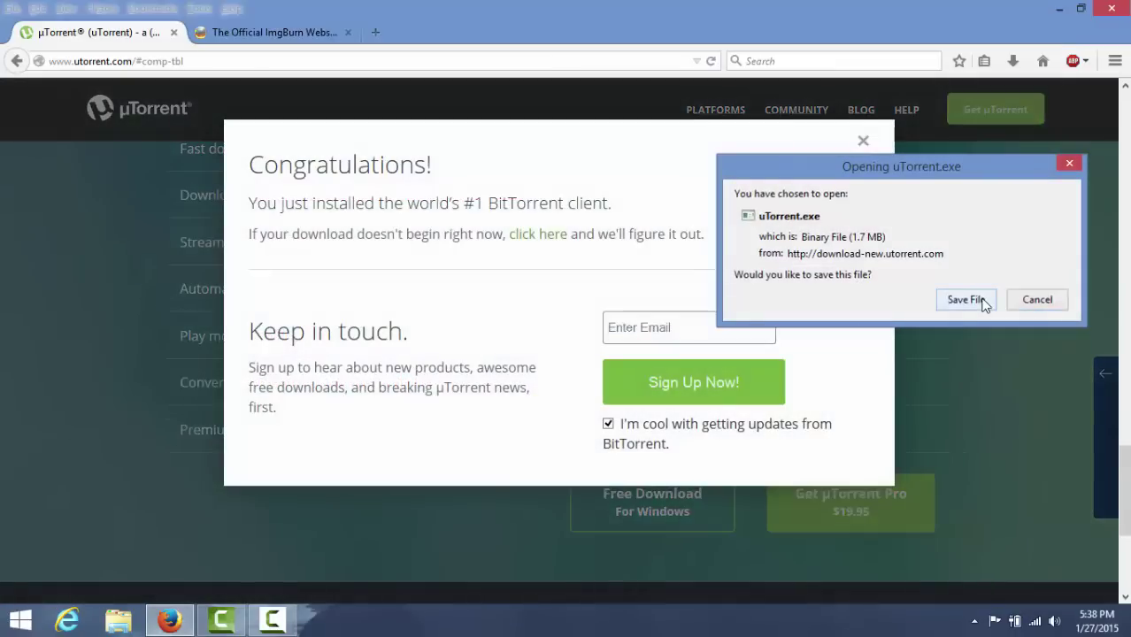
pyautogui.click(964, 299)
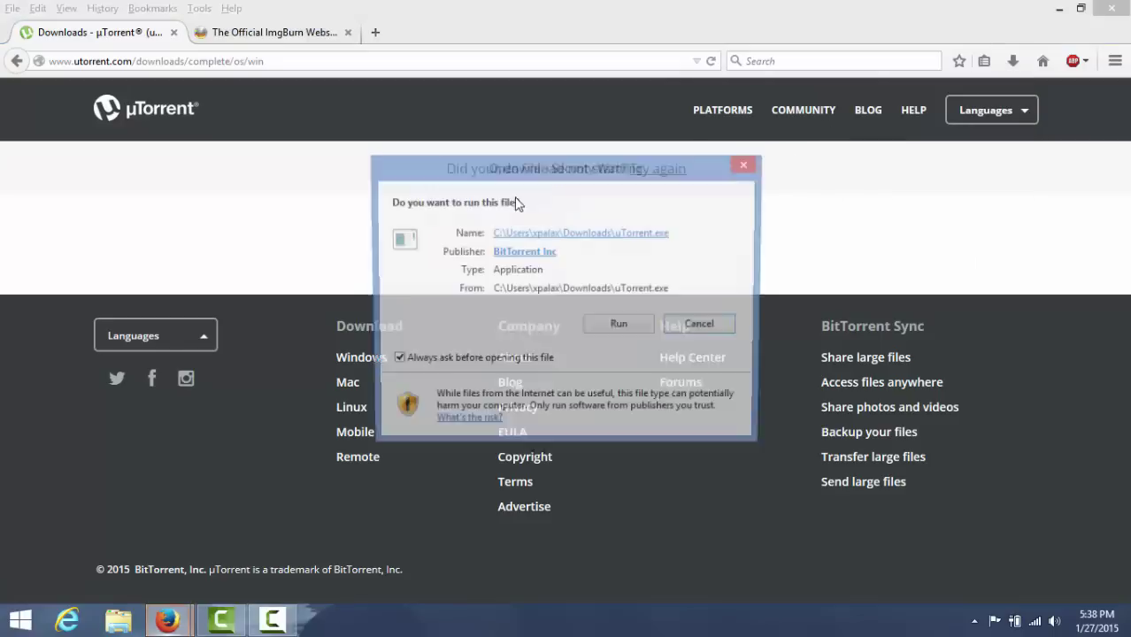
pyautogui.click(708, 323)
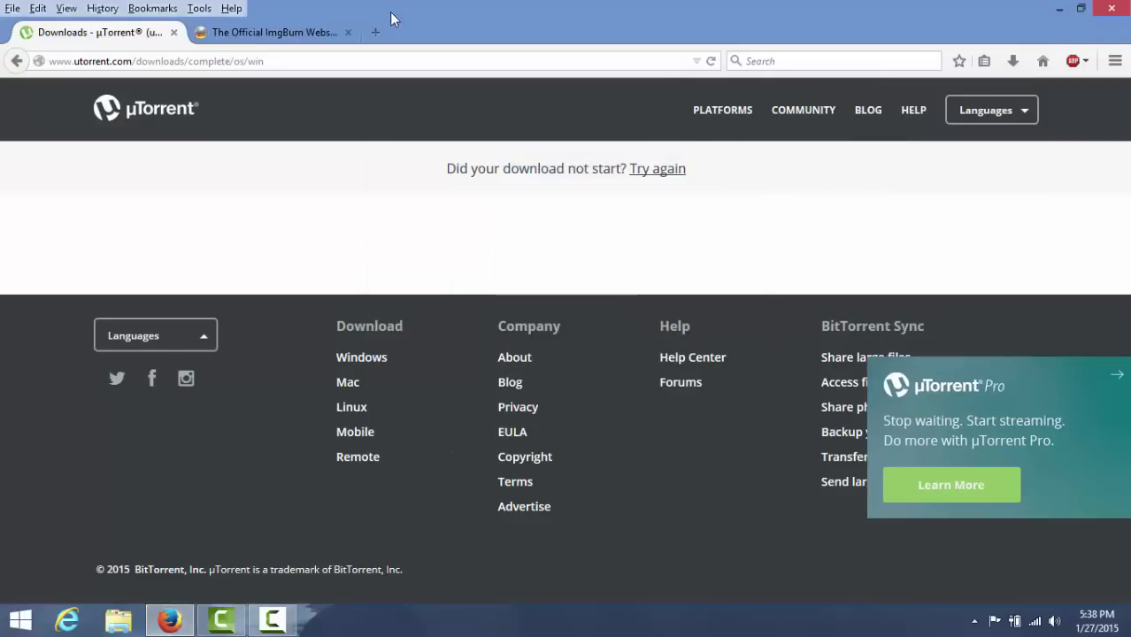
pyautogui.click(312, 35)
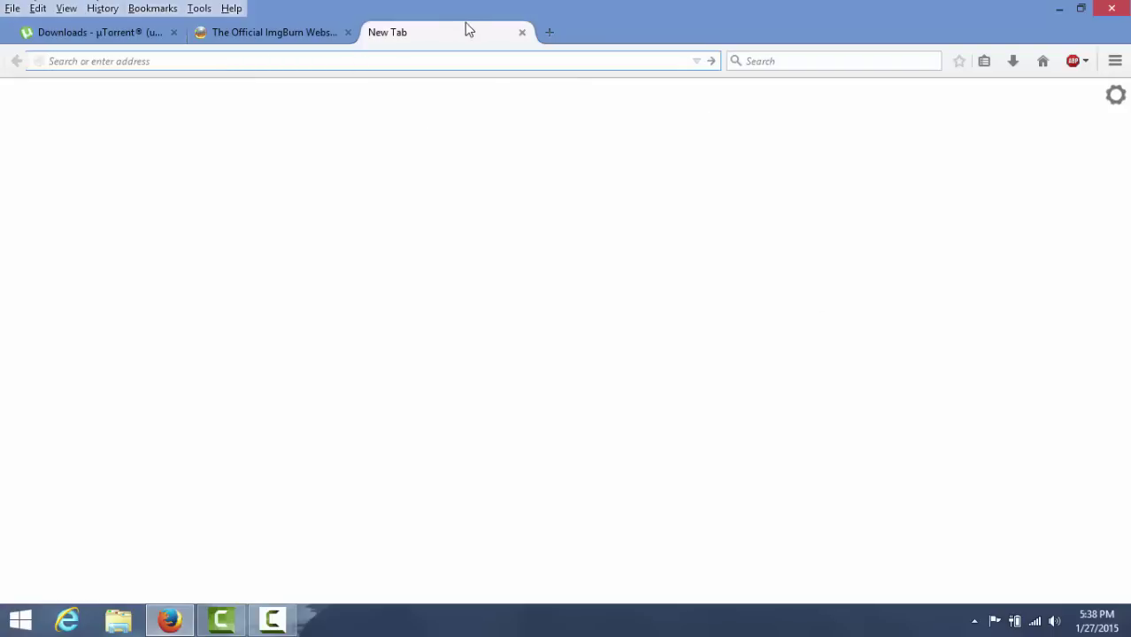
# - Load thepiratebay.se in a new tab and select its line of torrent search links
pyautogui.write('thepiratebay.se')
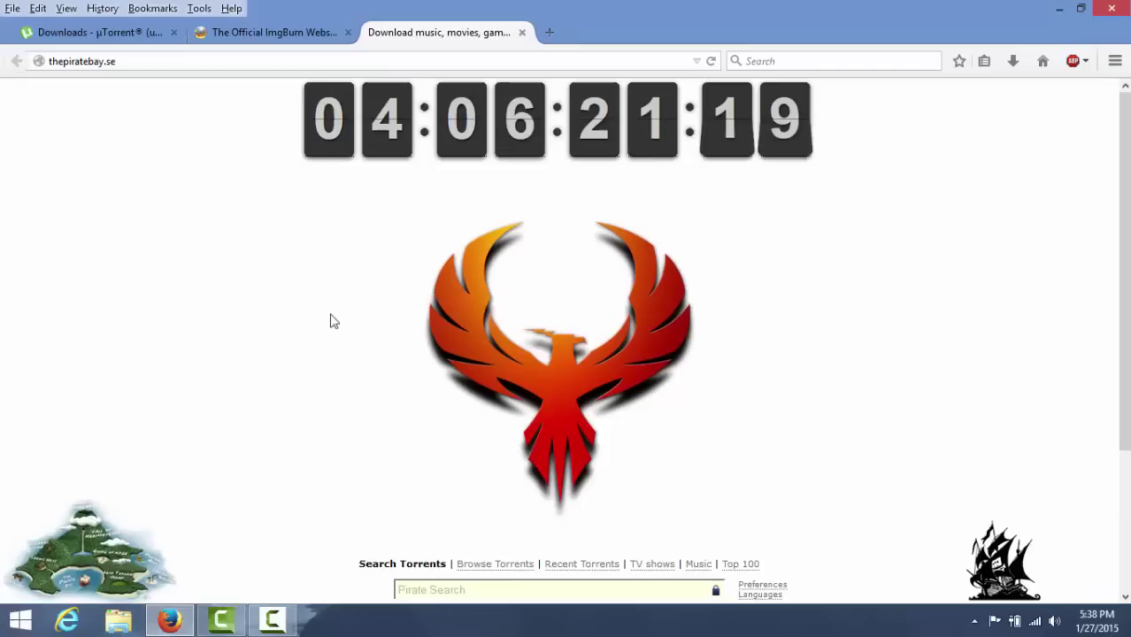
pyautogui.scroll(-4, 404, 454)
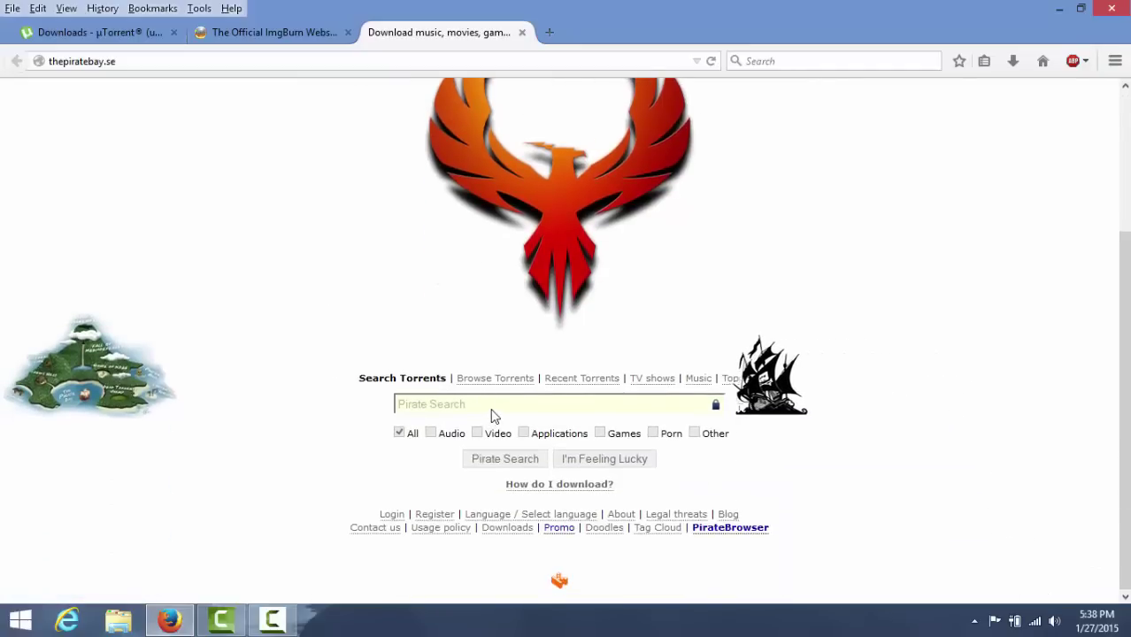
pyautogui.scroll(3, 483, 394)
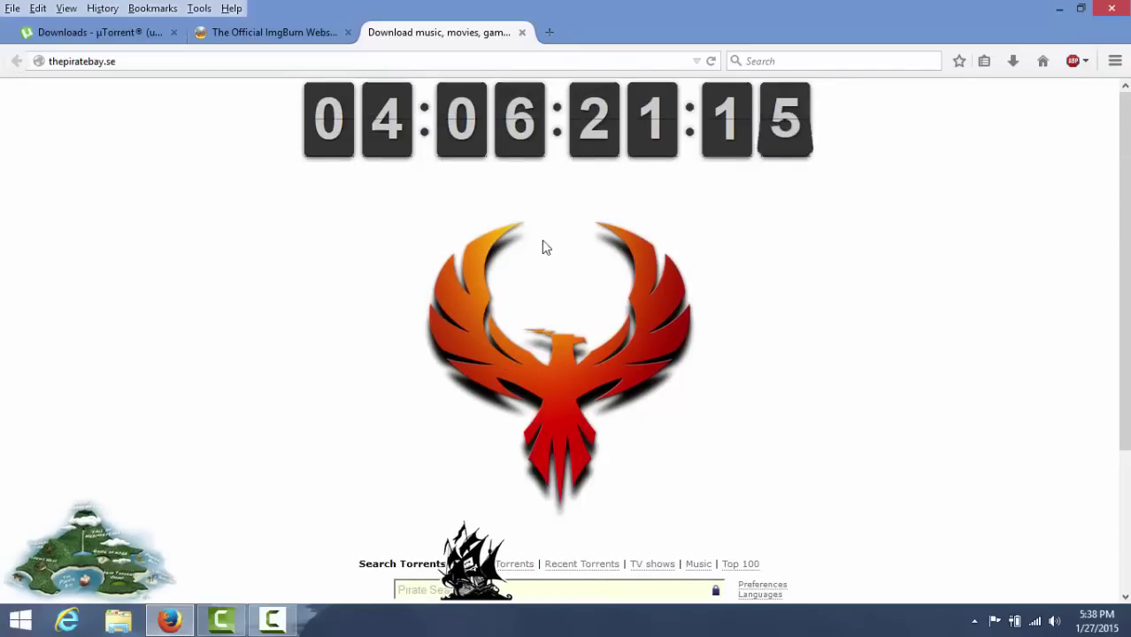
pyautogui.scroll(-3, 416, 265)
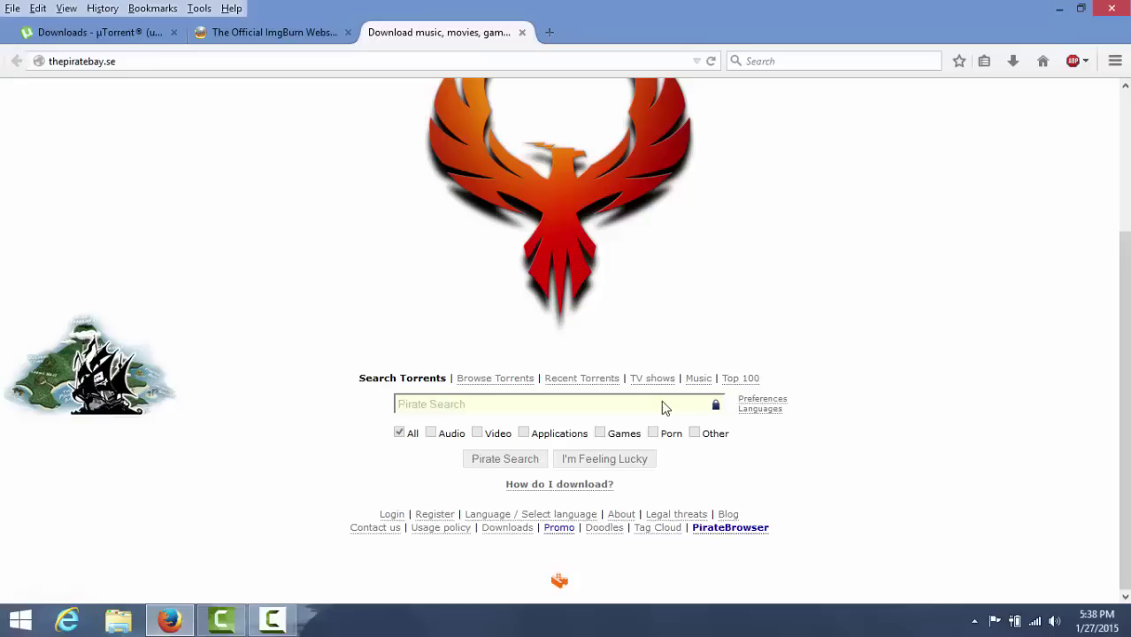
pyautogui.tripleClick(509, 390)
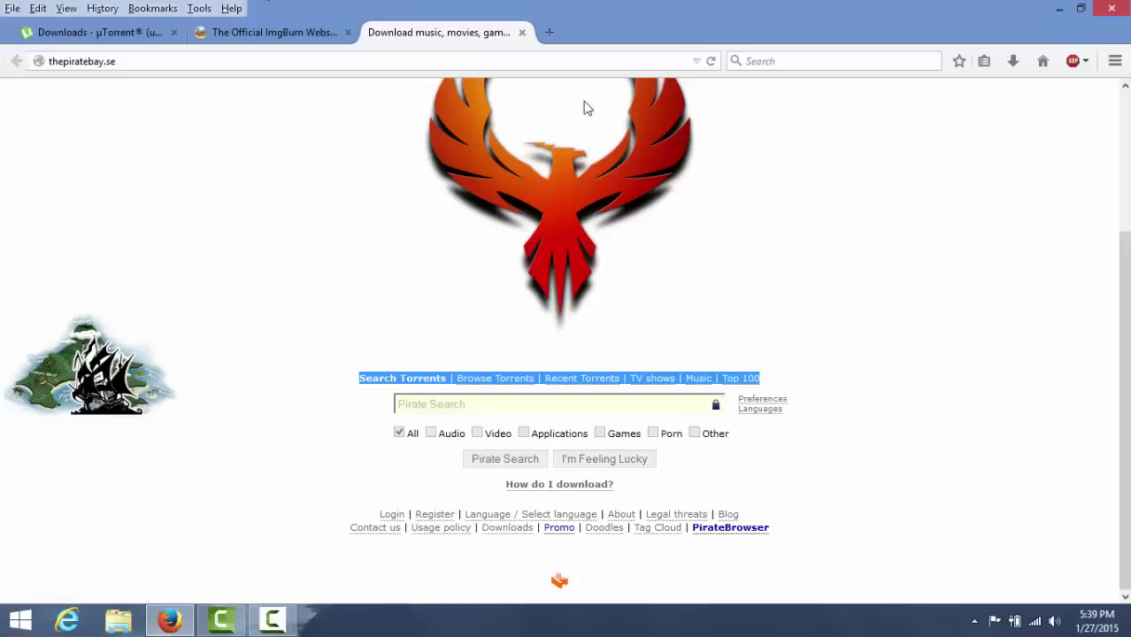
pyautogui.click(482, 57)
# - Load the kickass.so site and look over its homepage
pyautogui.write('kickass.so')
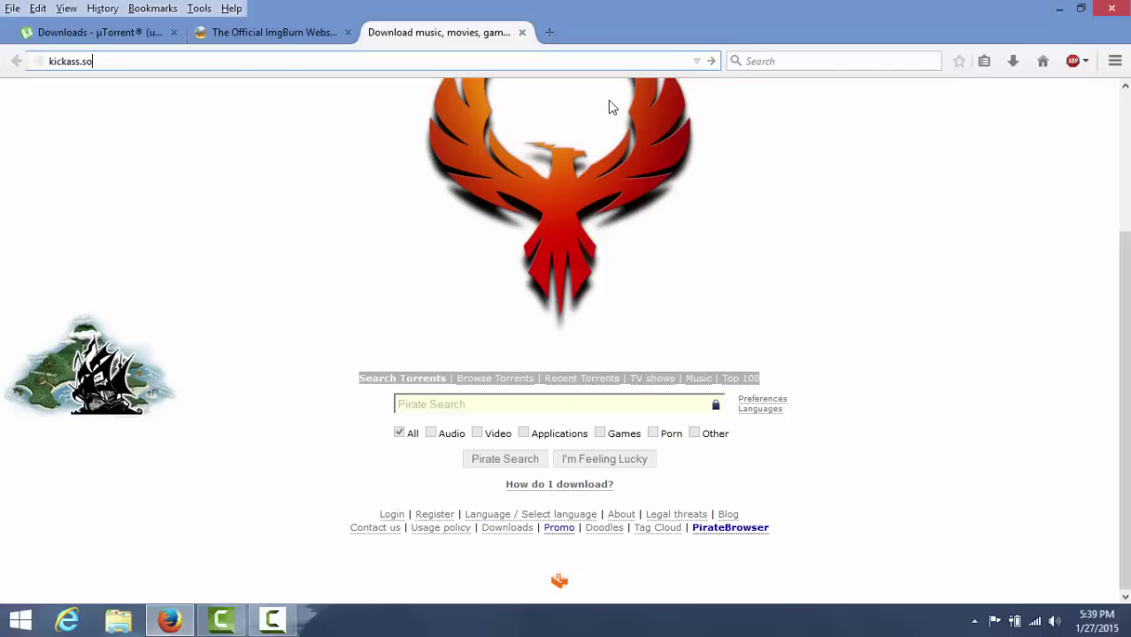
pyautogui.press('Return')
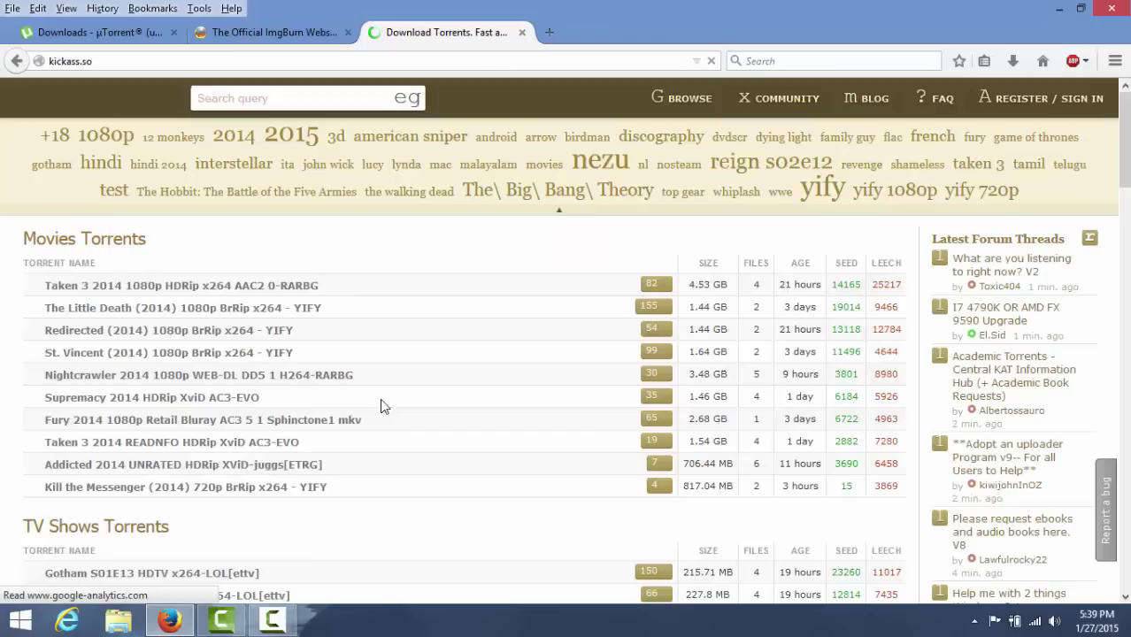
pyautogui.scroll(-1, 285, 457)
pyautogui.scroll(-3, 285, 457)
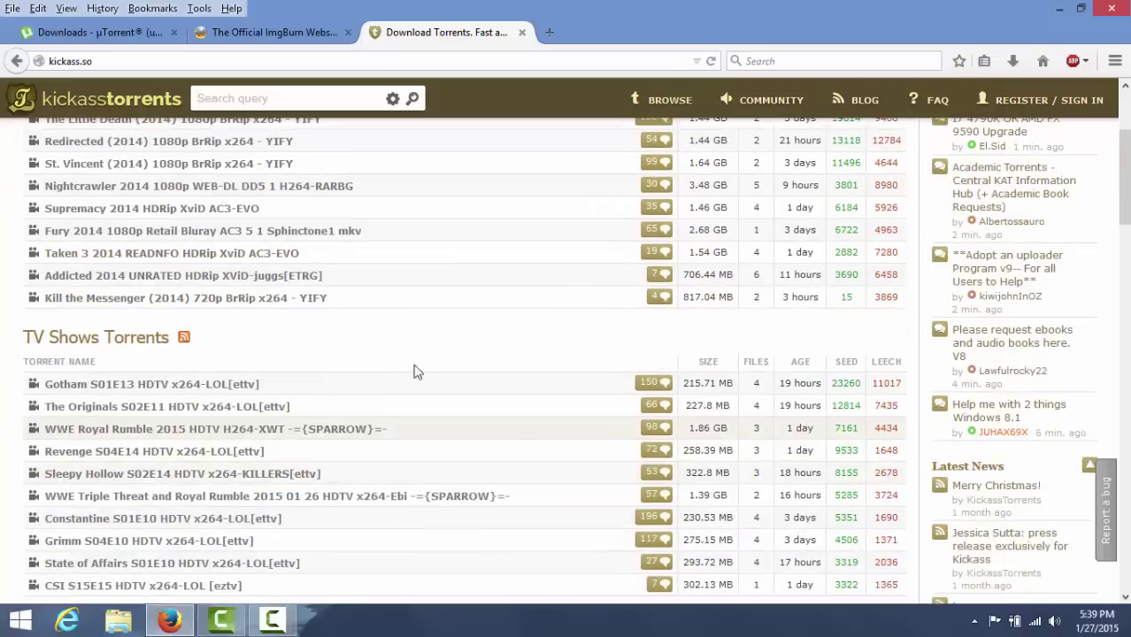
pyautogui.scroll(5, 417, 371)
pyautogui.scroll(-12, 294, 240)
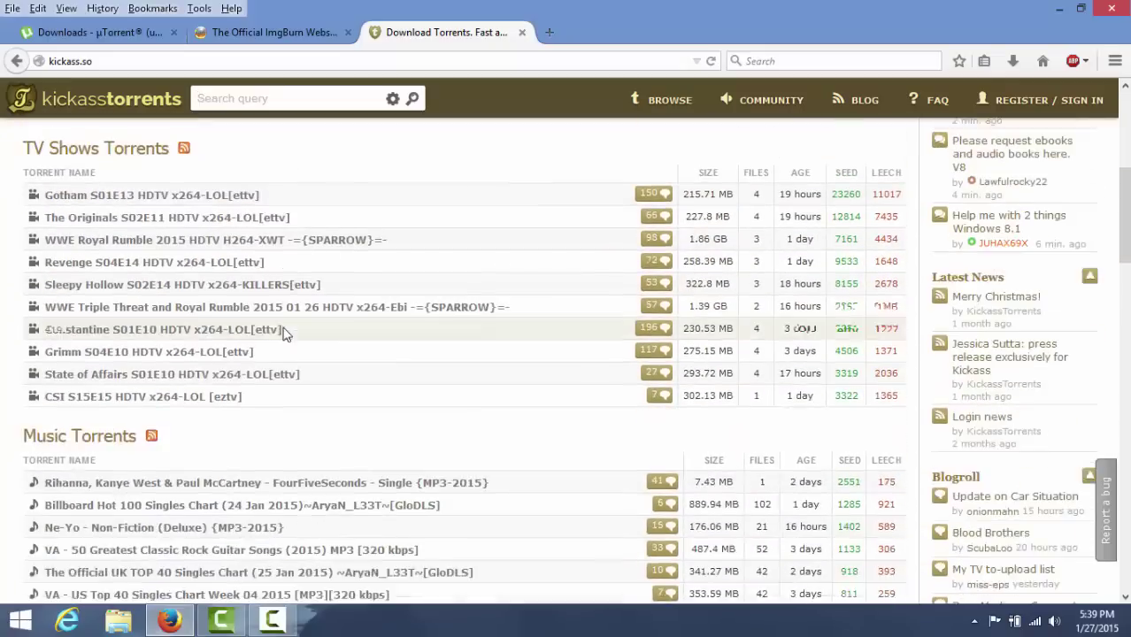
pyautogui.scroll(-4, 373, 393)
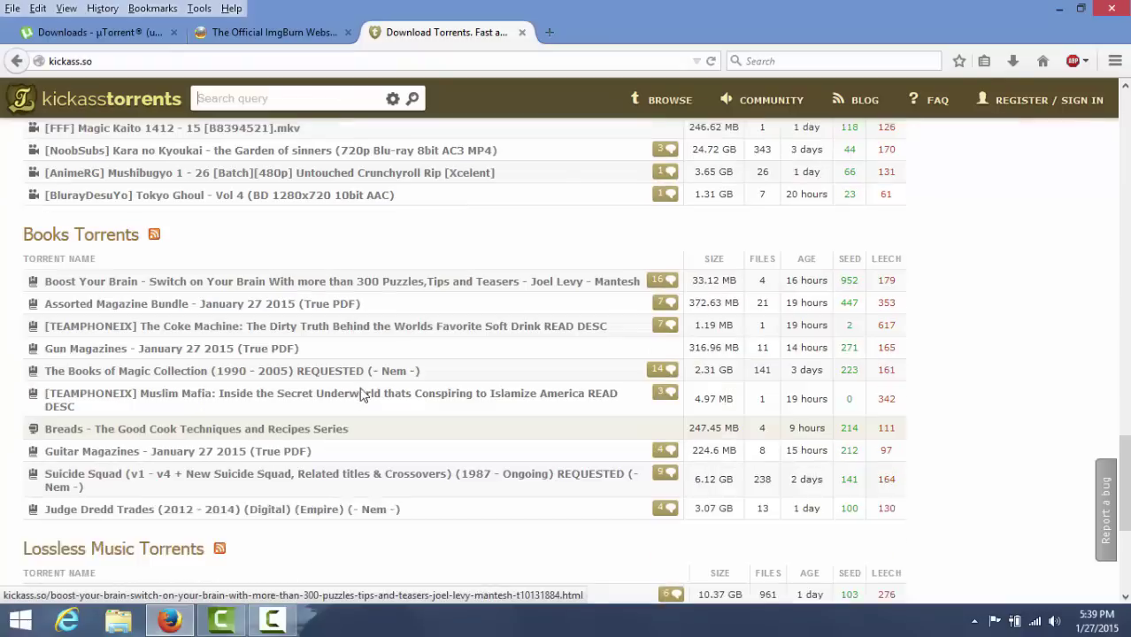
pyautogui.scroll(9, 411, 291)
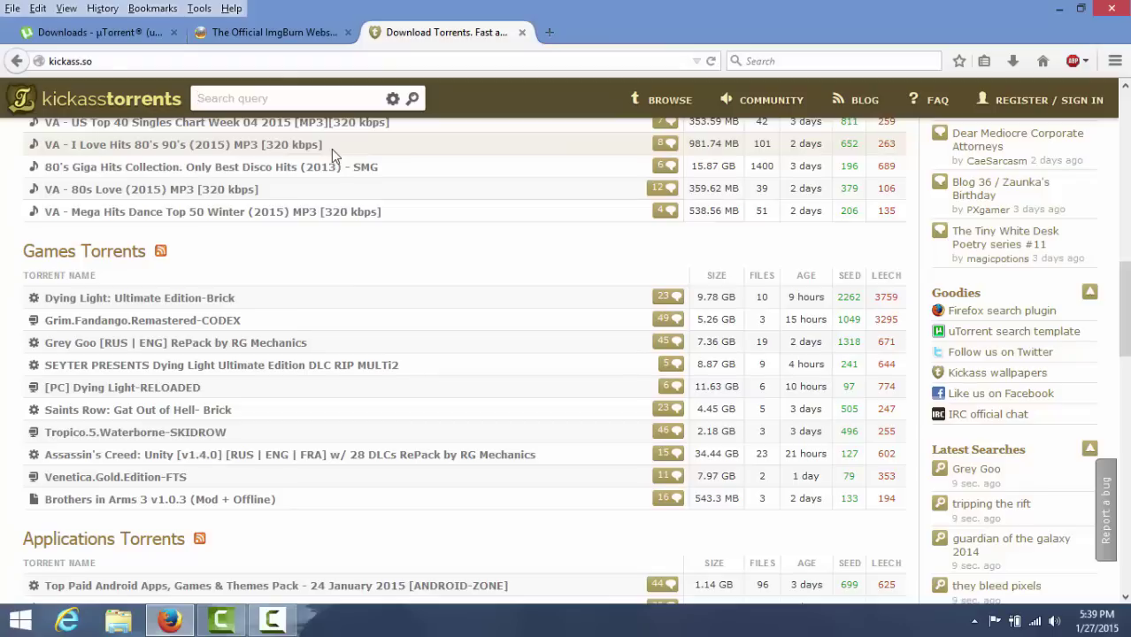
# - Search kickass.so for 'fifa 15', then refine the search to 'fifa 15 ps3'
pyautogui.write('fifa')
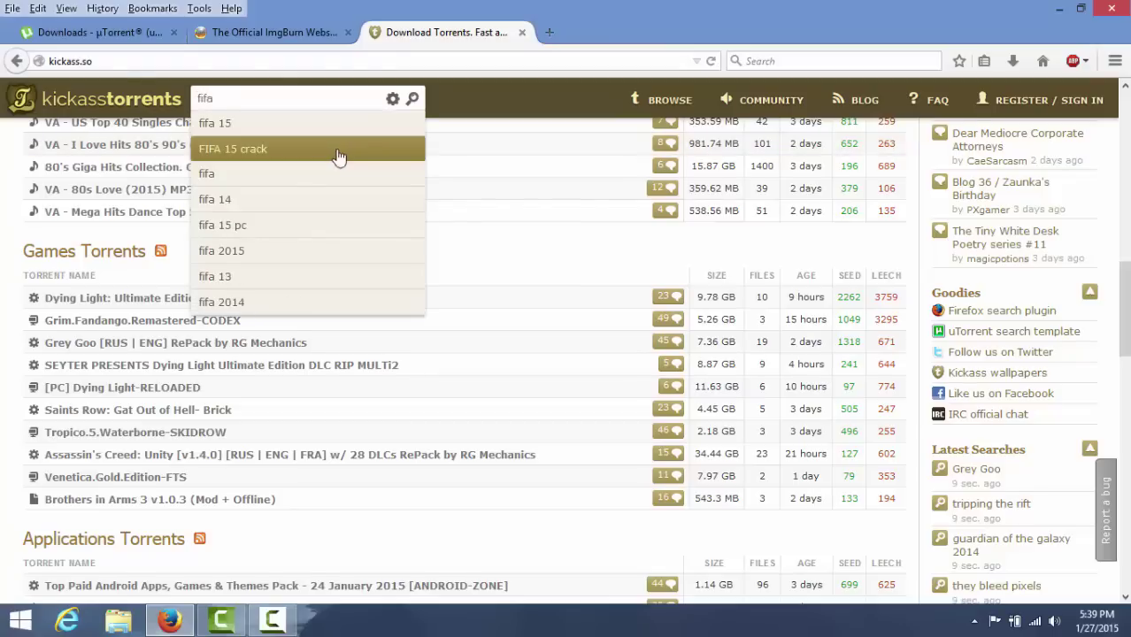
pyautogui.scroll(2, 265, 142)
pyautogui.click(217, 126)
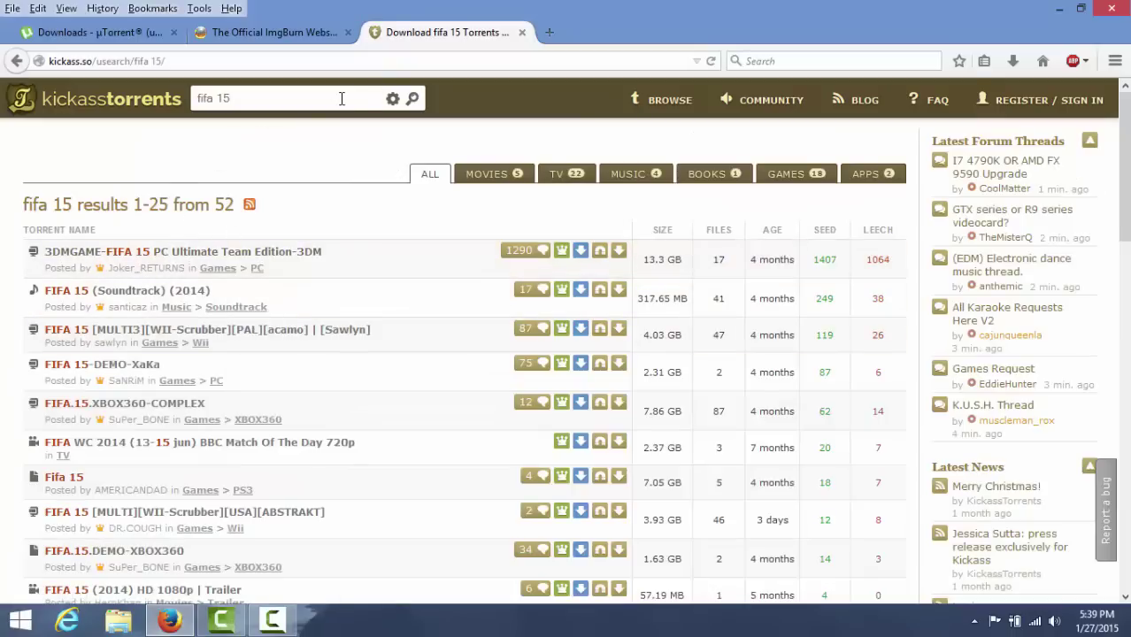
pyautogui.write('ps3')
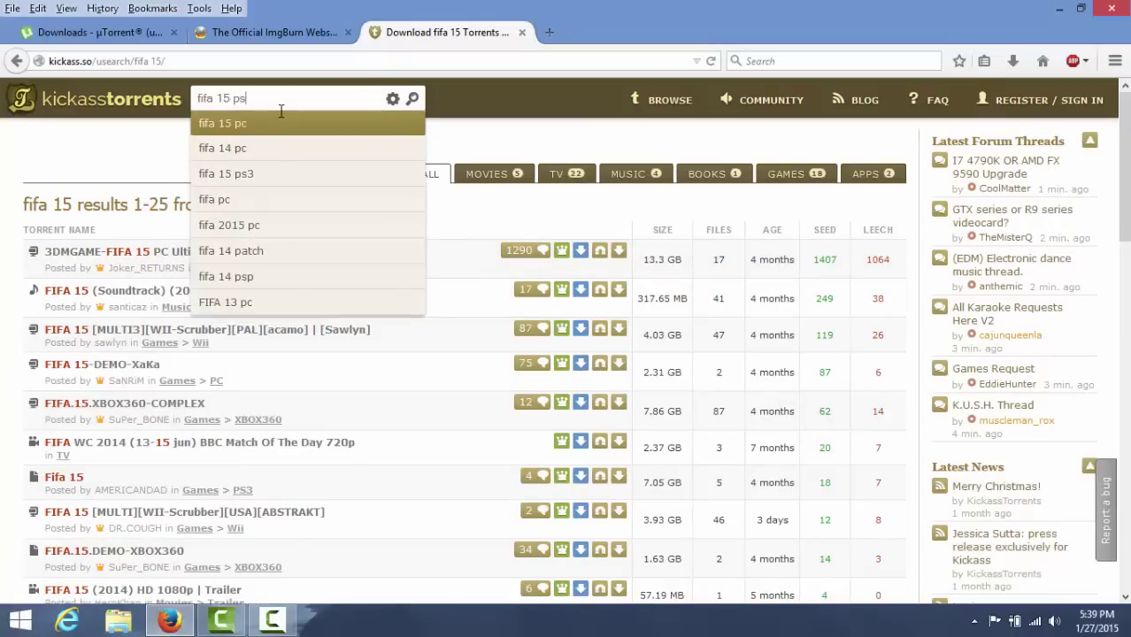
pyautogui.click(280, 111)
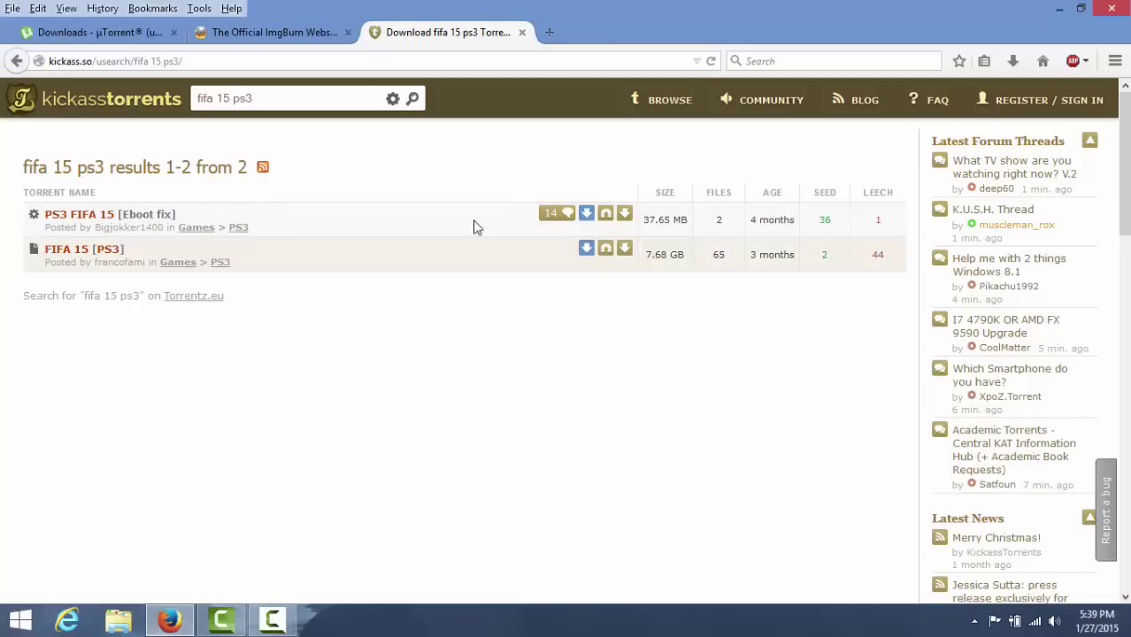
pyautogui.moveTo(472, 224)
# - Send the FIFA 15 [PS3] magnet link to µTorrent and decline its update offer
pyautogui.click(608, 252)
pyautogui.click(588, 418)
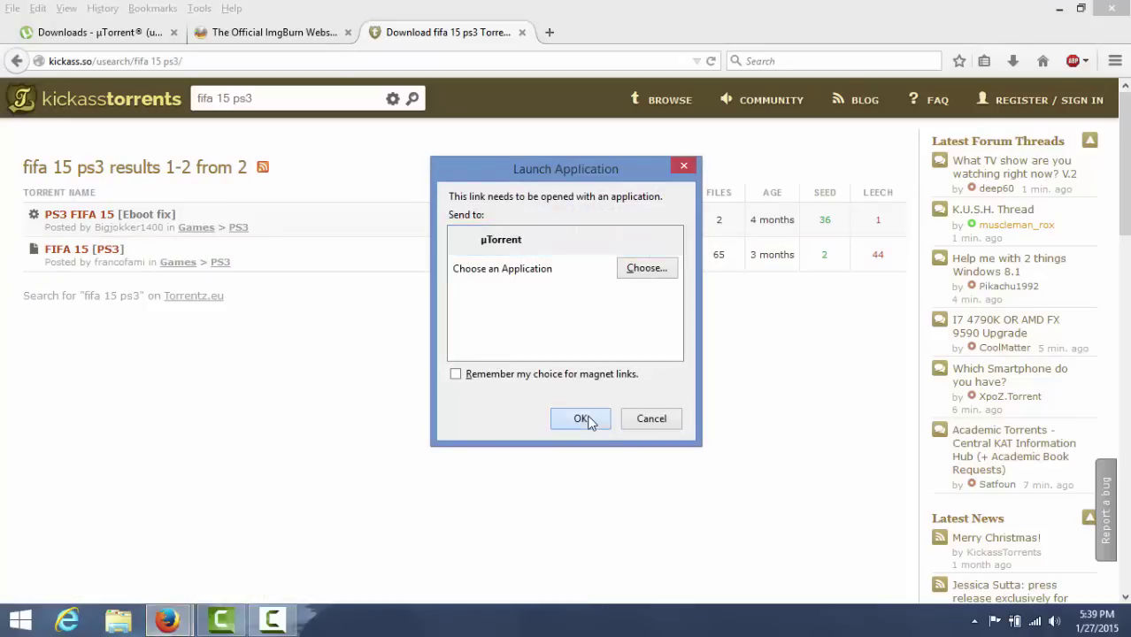
pyautogui.click(1060, 9)
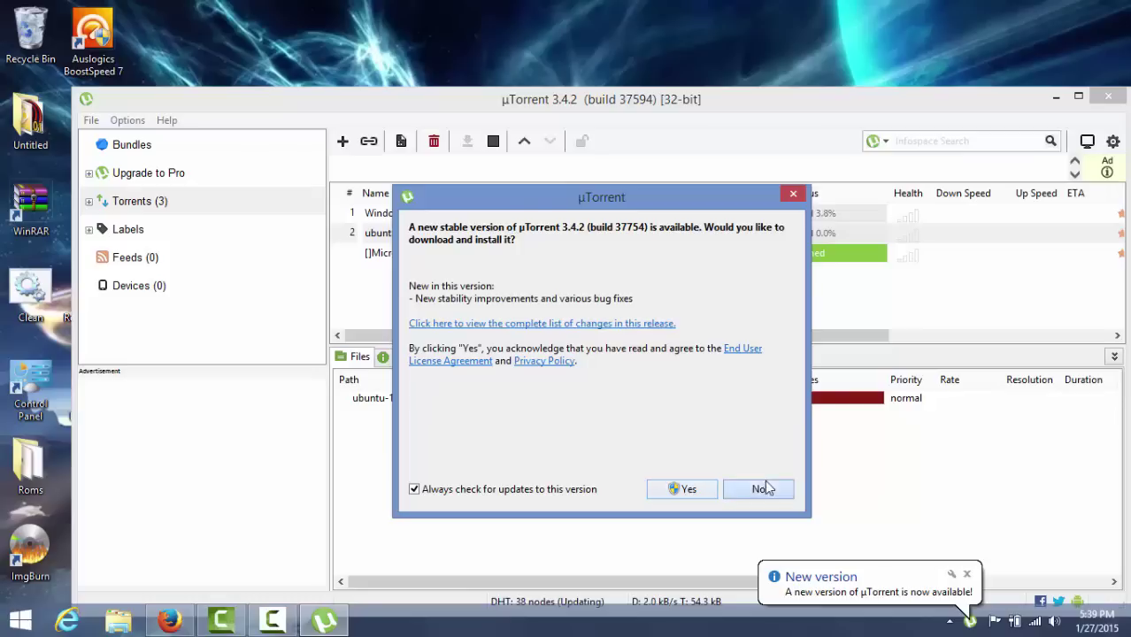
pyautogui.click(763, 489)
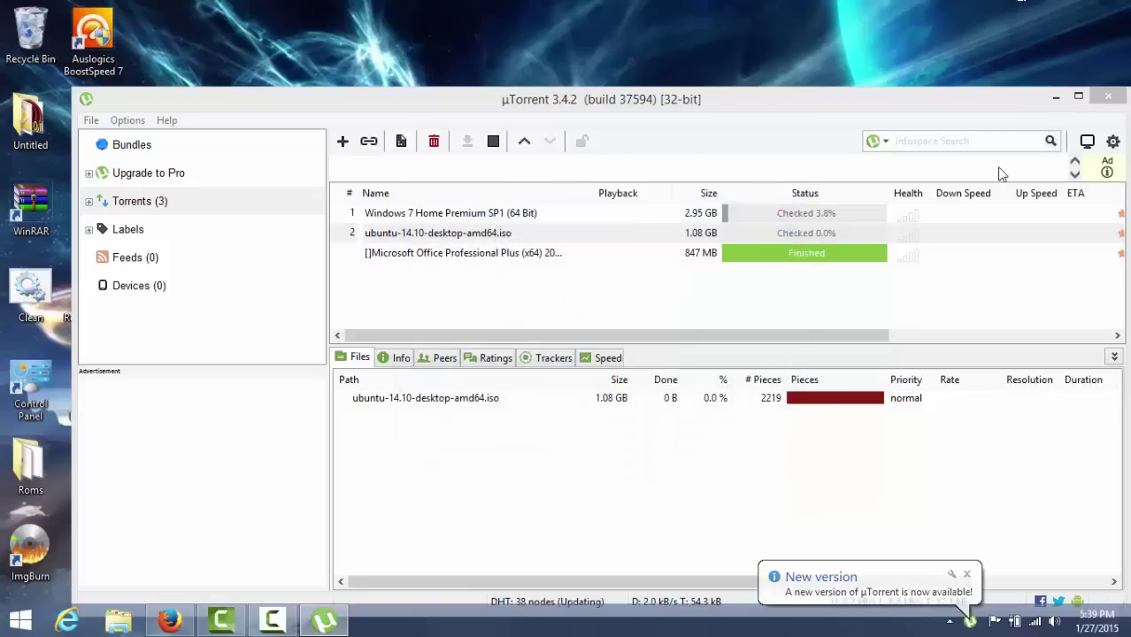
# - Close µTorrent's FIFA 15 add-torrent prompt without adding it, then minimise µTorrent
pyautogui.click(1060, 100)
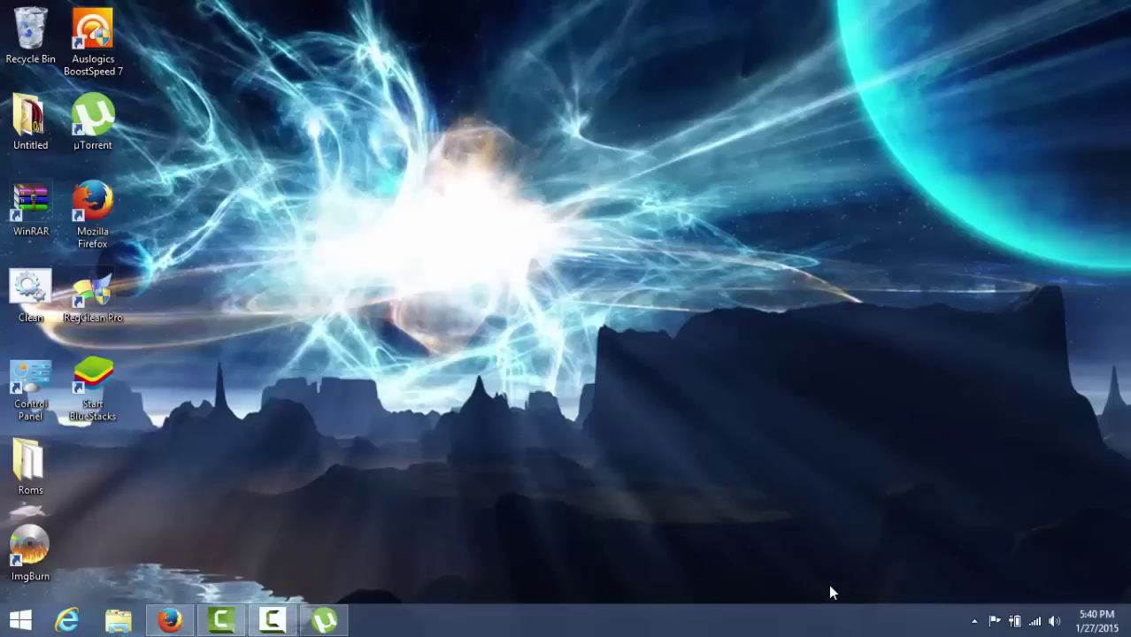
pyautogui.click(168, 621)
pyautogui.click(169, 621)
pyautogui.click(325, 620)
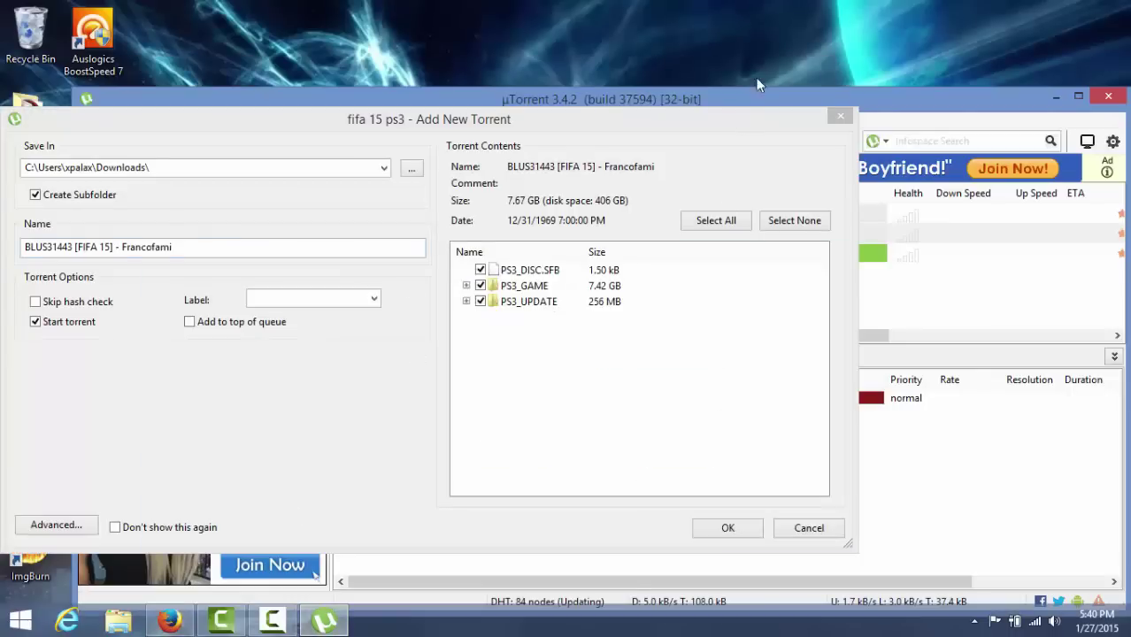
pyautogui.click(838, 120)
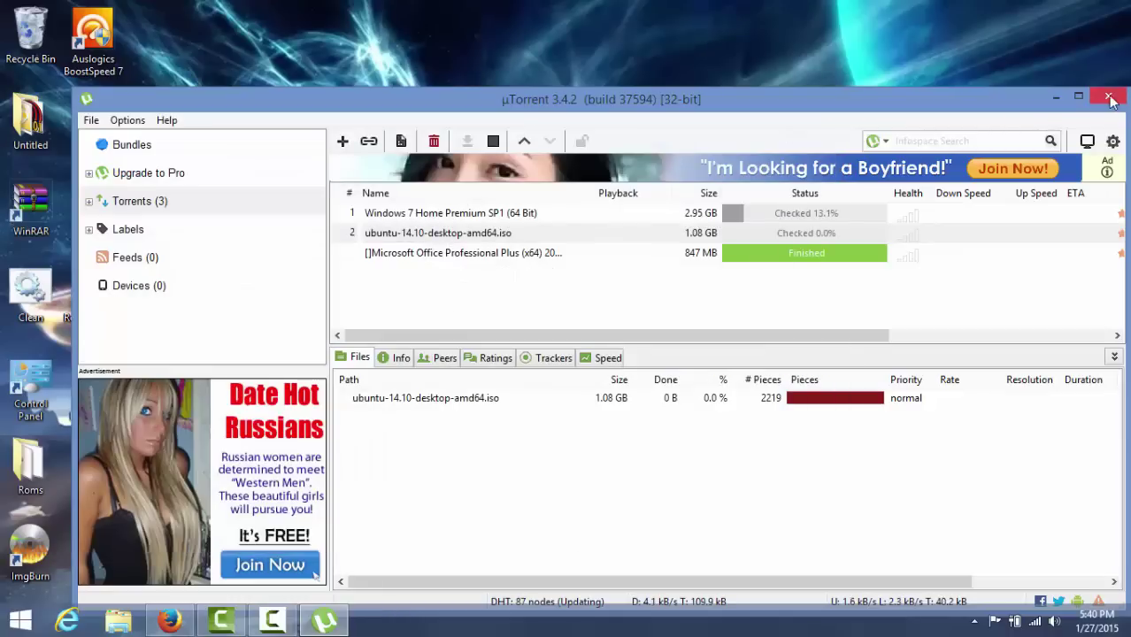
pyautogui.click(1056, 97)
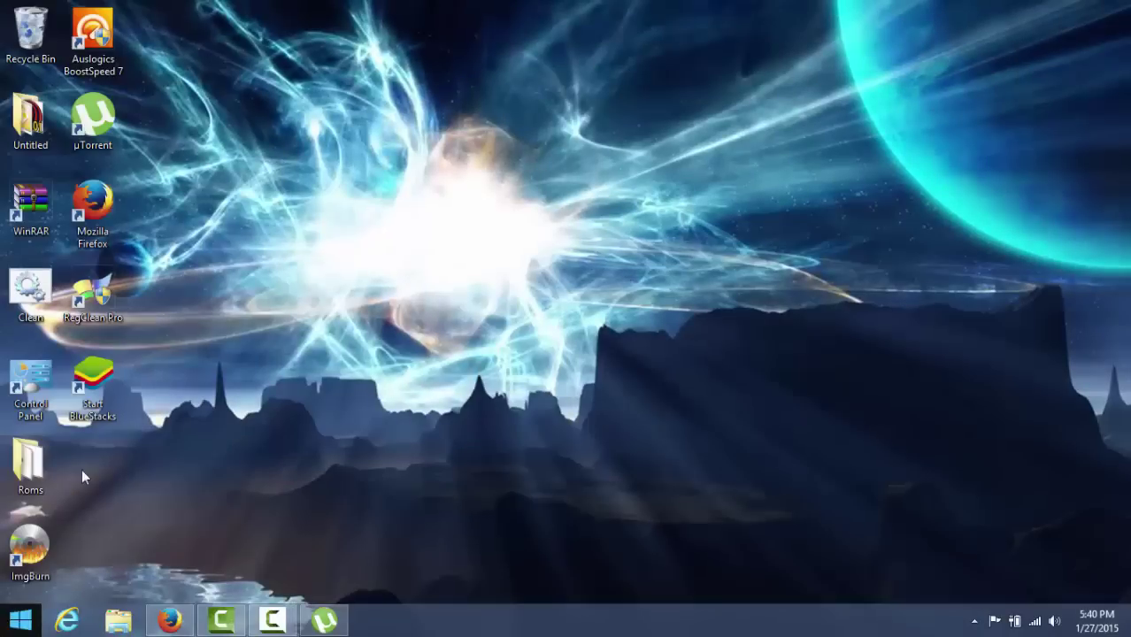
# - Launch ImgBurn, move its log window aside, and choose 'Write image file to disc'
pyautogui.doubleClick(29, 547)
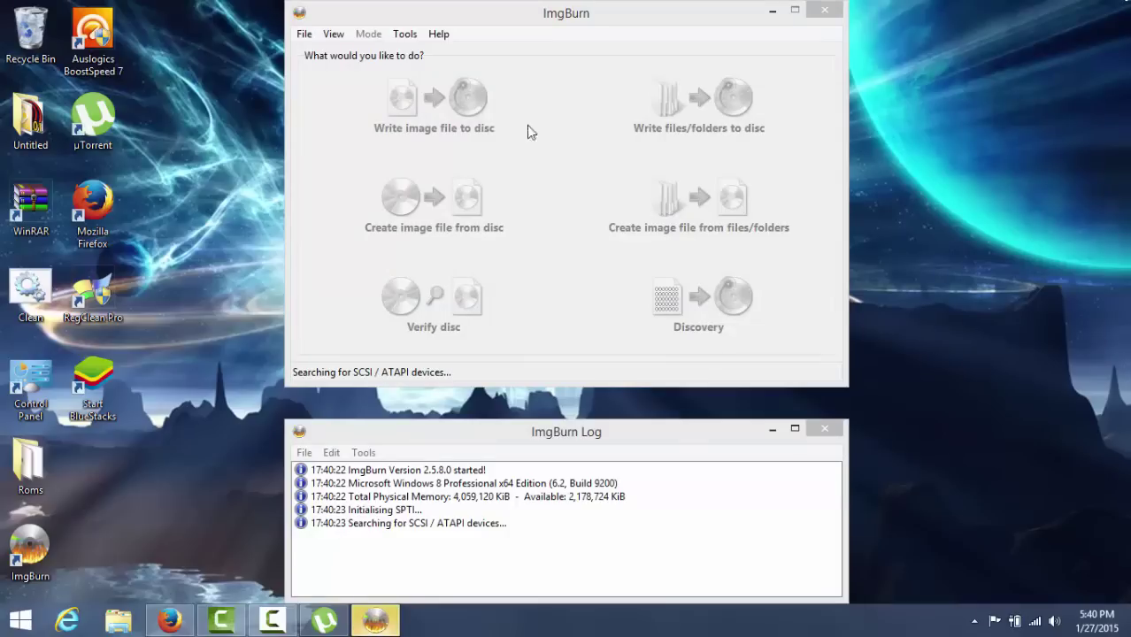
pyautogui.moveTo(588, 441); pyautogui.dragTo(750, 595)
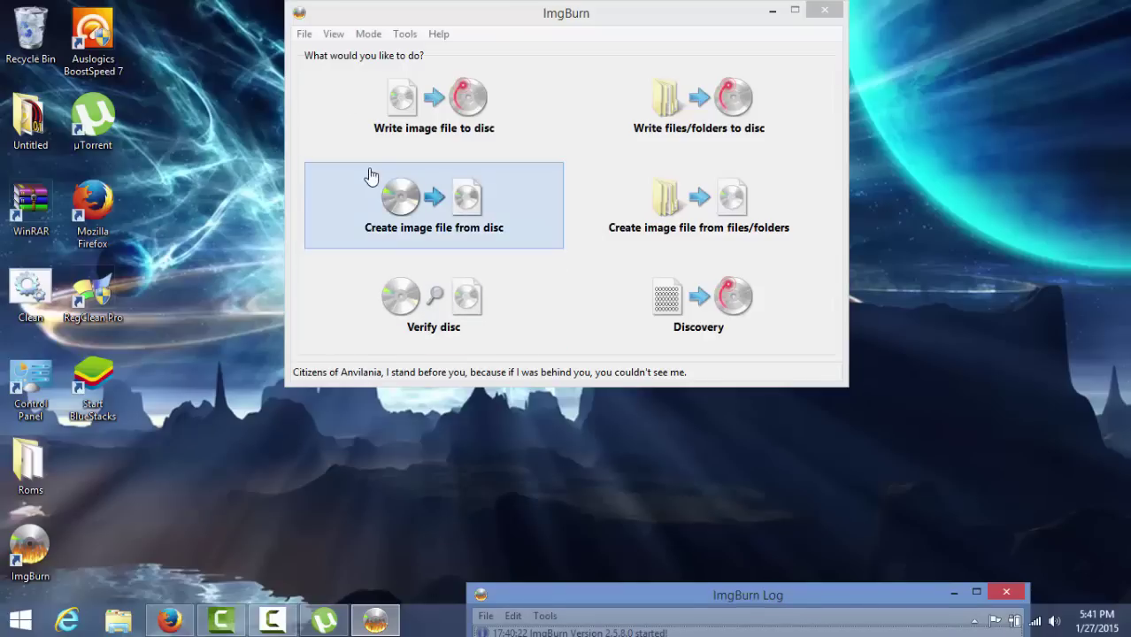
pyautogui.click(379, 129)
pyautogui.click(379, 129)
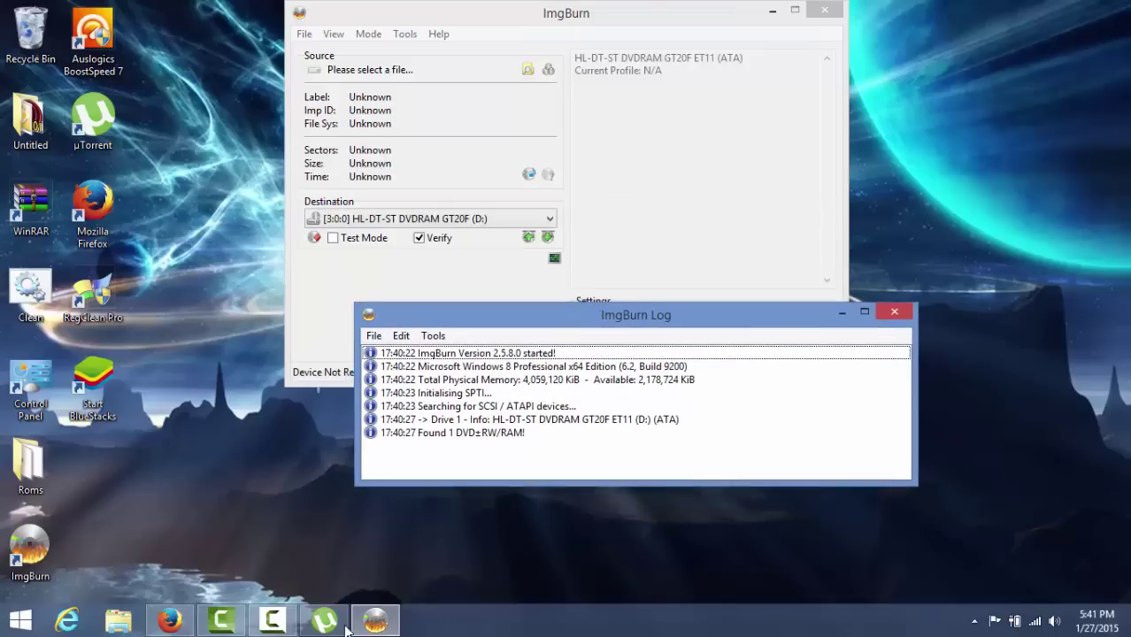
# - Add the FIFA 15 [PS3] magnet torrent to µTorrent, then minimise µTorrent and Firefox
pyautogui.click(169, 620)
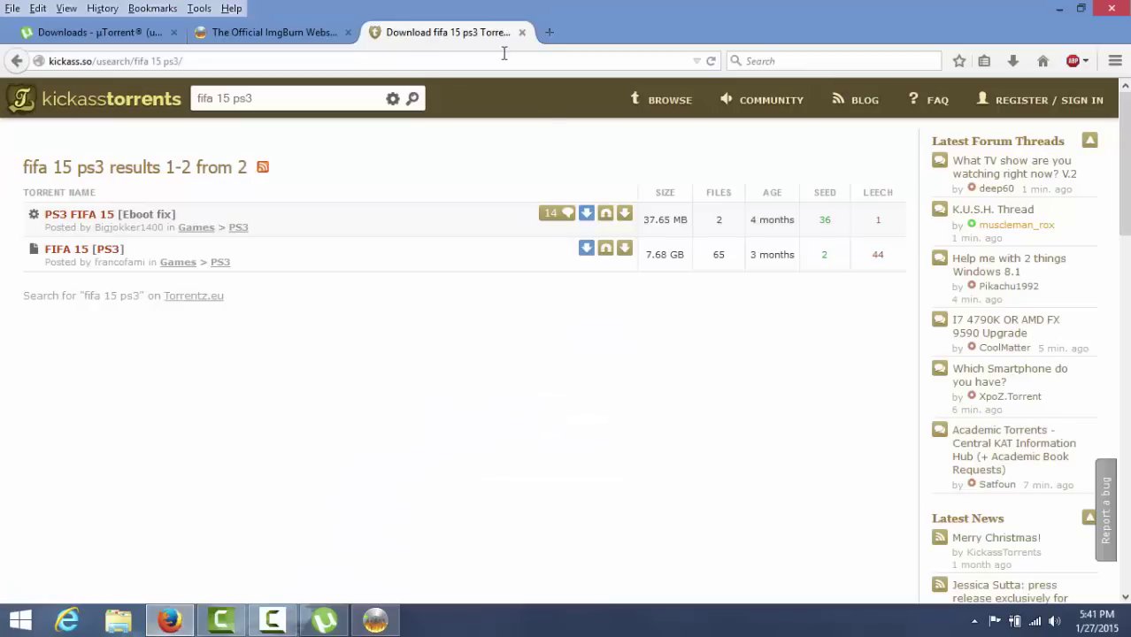
pyautogui.click(607, 249)
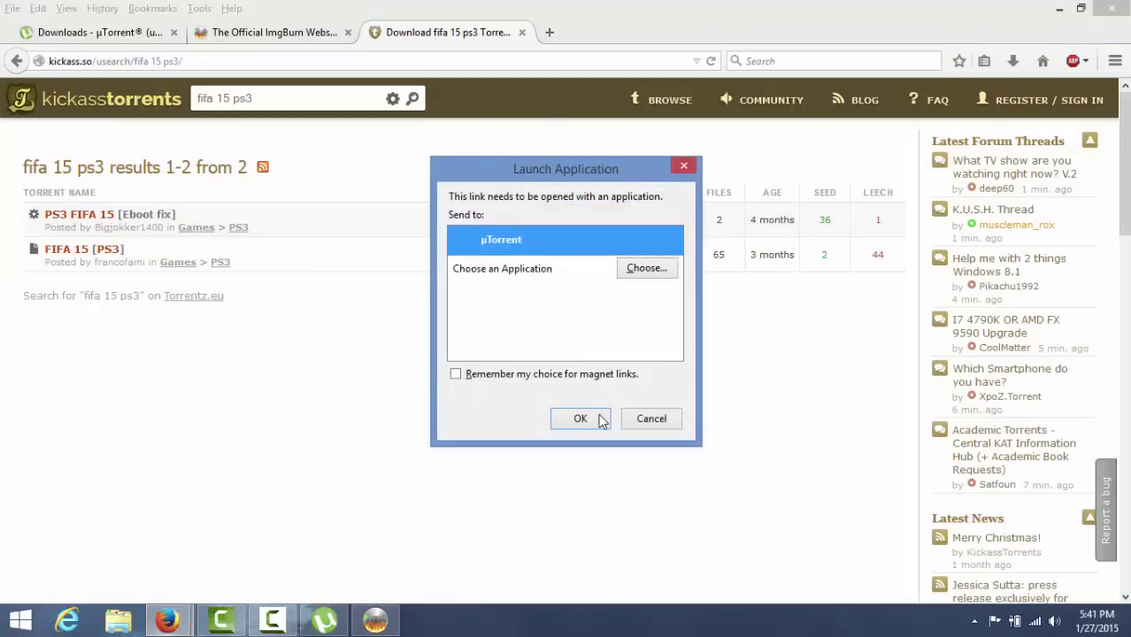
pyautogui.click(592, 419)
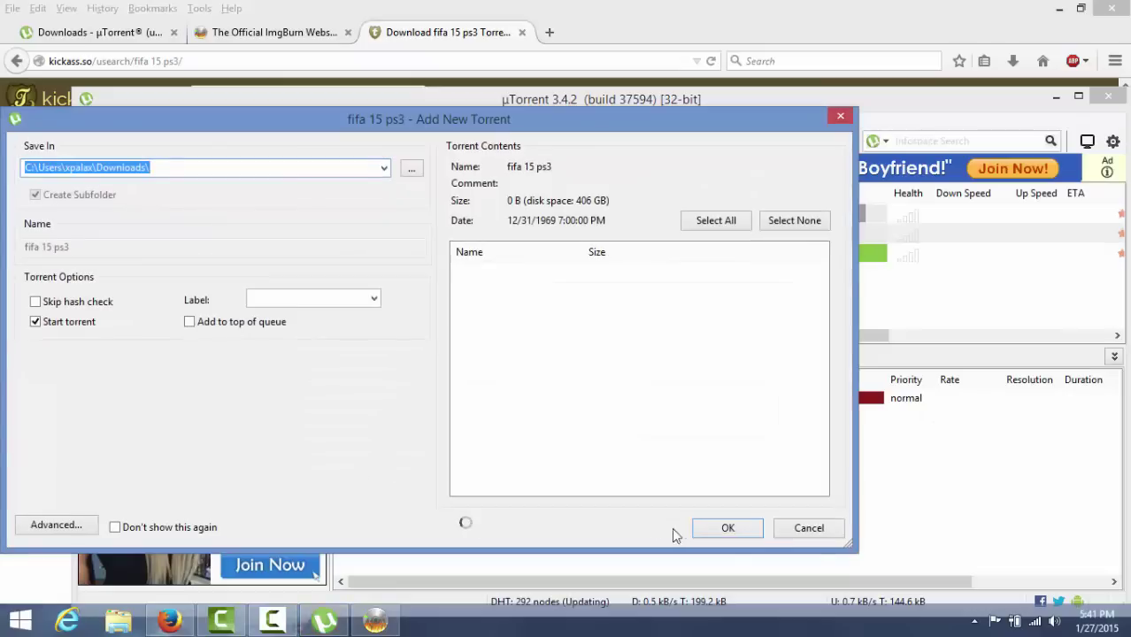
pyautogui.click(735, 528)
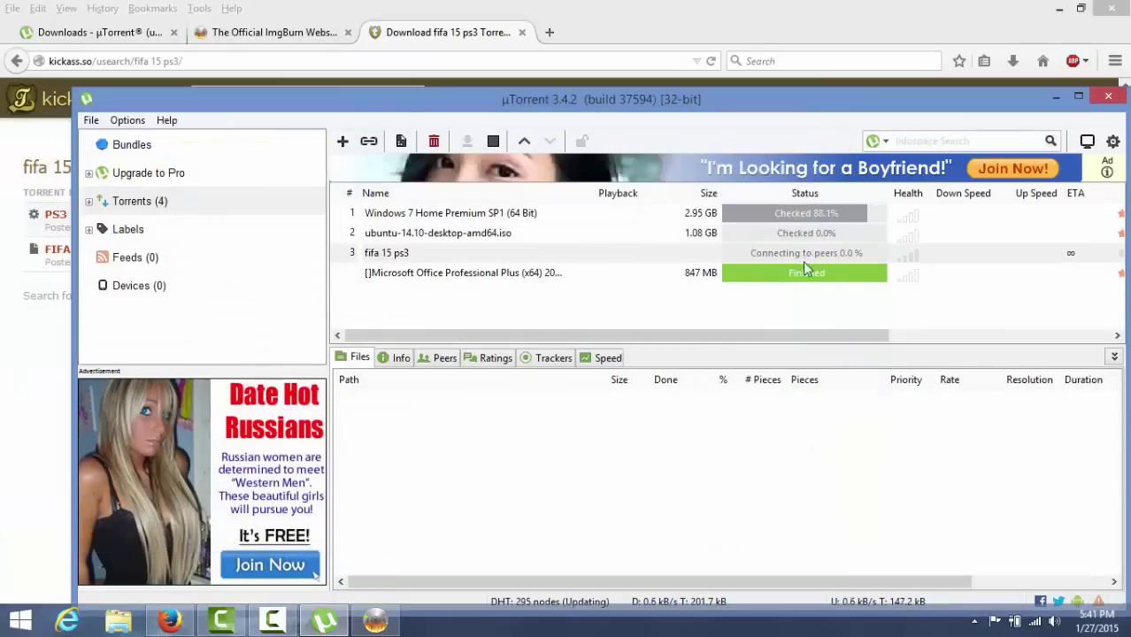
pyautogui.click(1052, 93)
pyautogui.click(1060, 8)
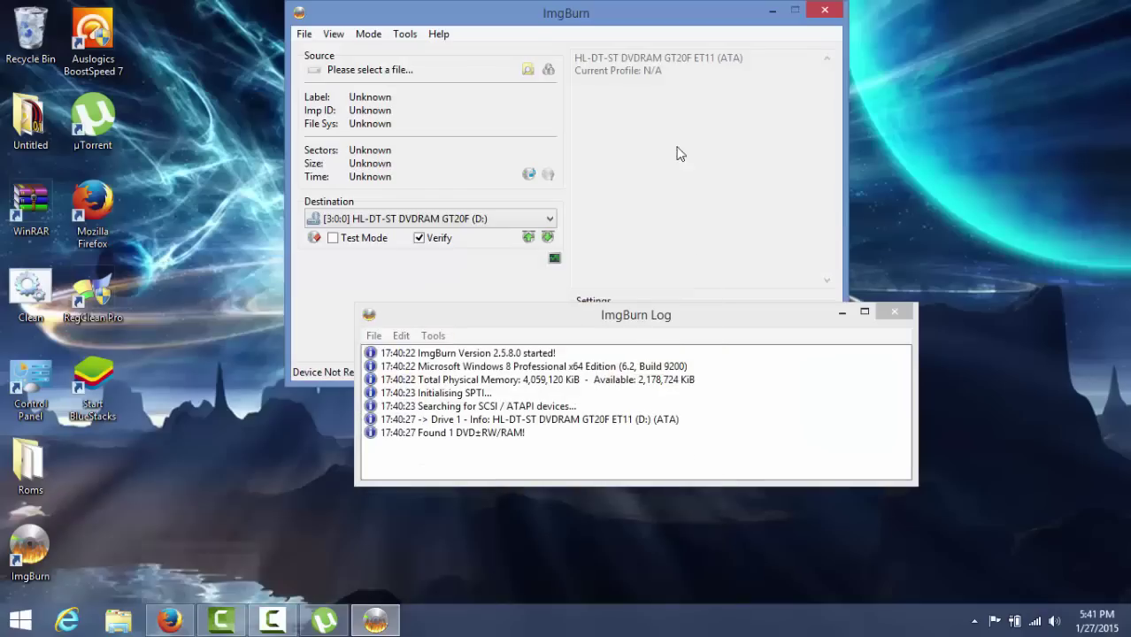
# - Browse for the source image in Downloads and open the BLUS31443 FIFA 15 folder
pyautogui.click(527, 71)
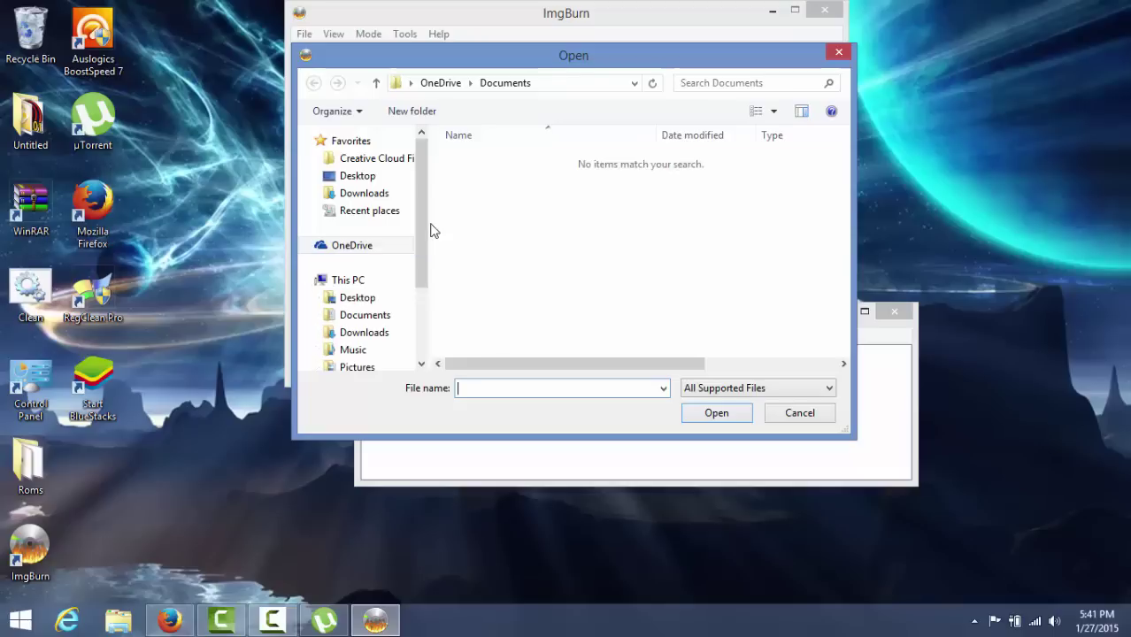
pyautogui.scroll(-2, 424, 245)
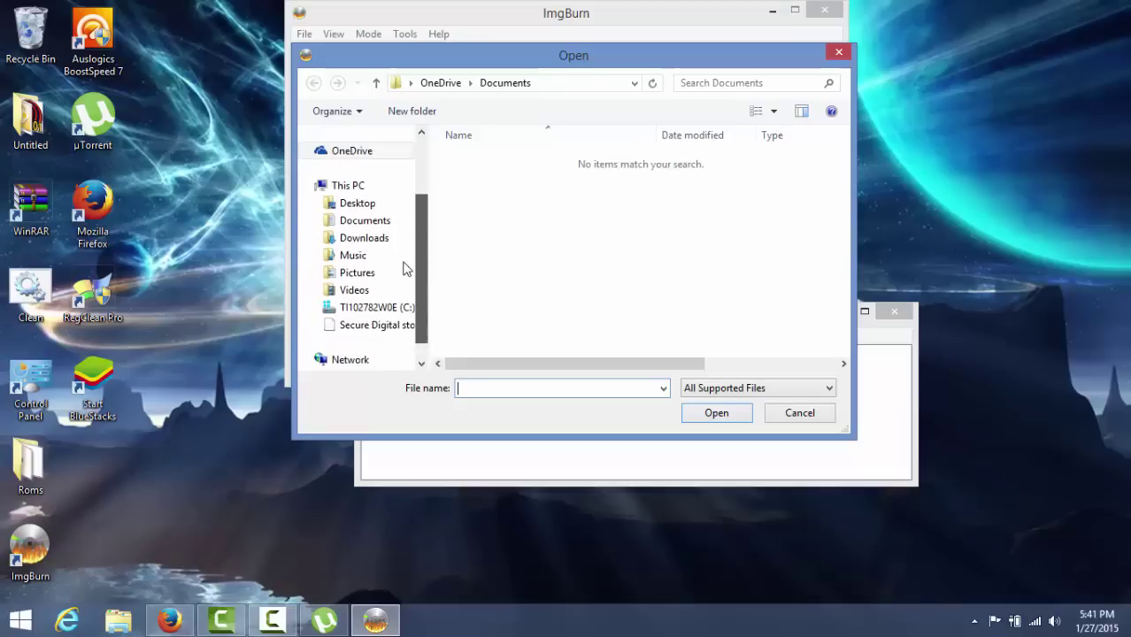
pyautogui.scroll(3, 403, 265)
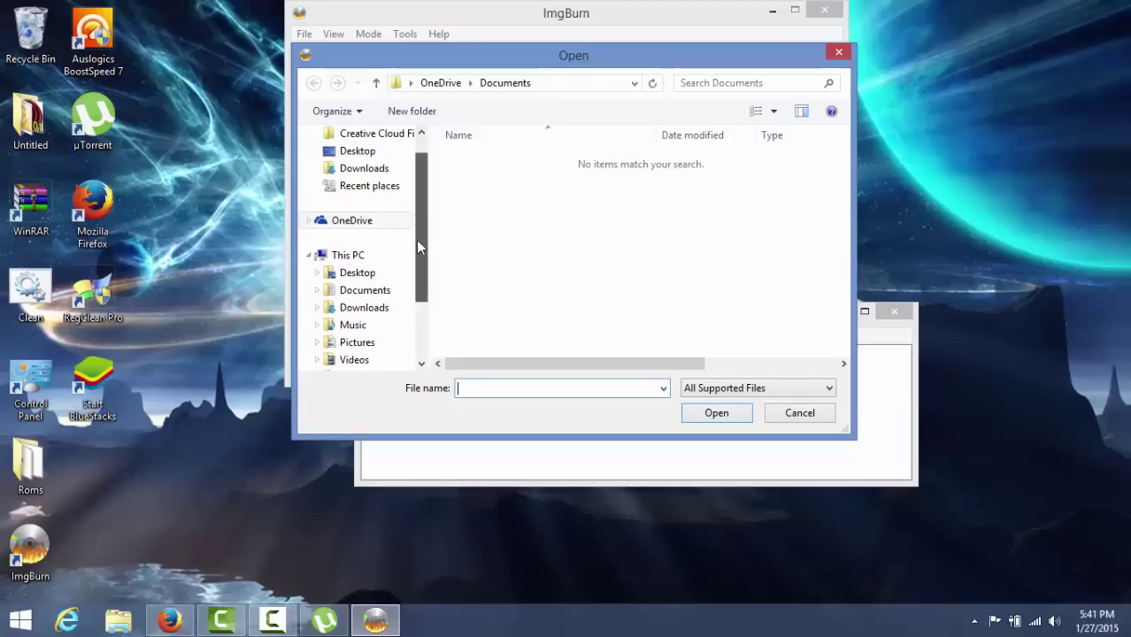
pyautogui.scroll(-2, 420, 247)
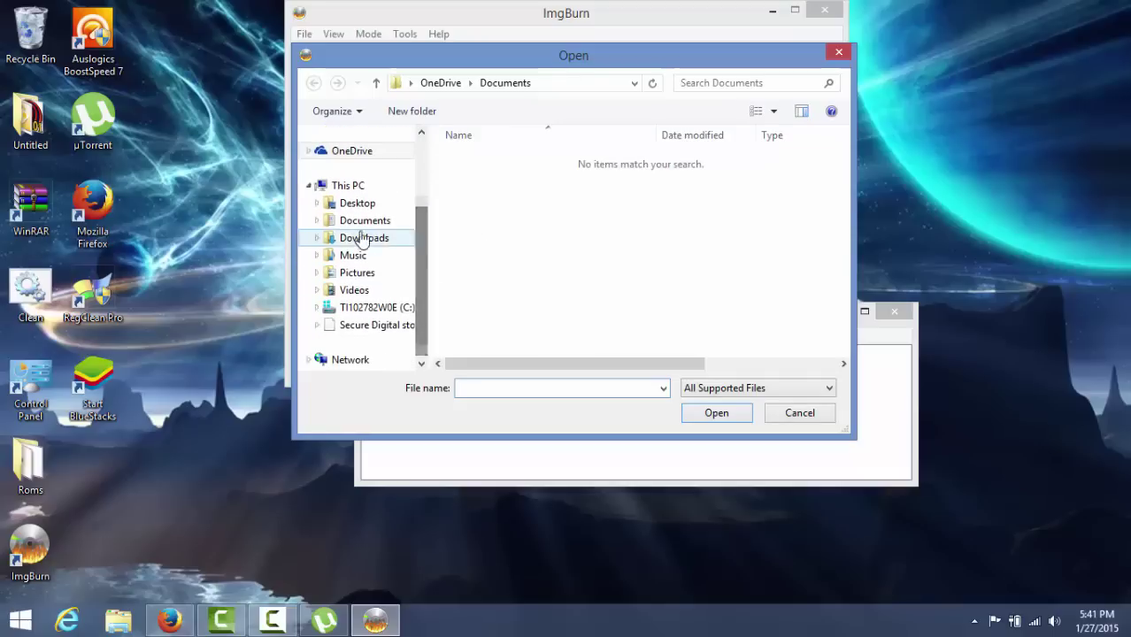
pyautogui.click(365, 244)
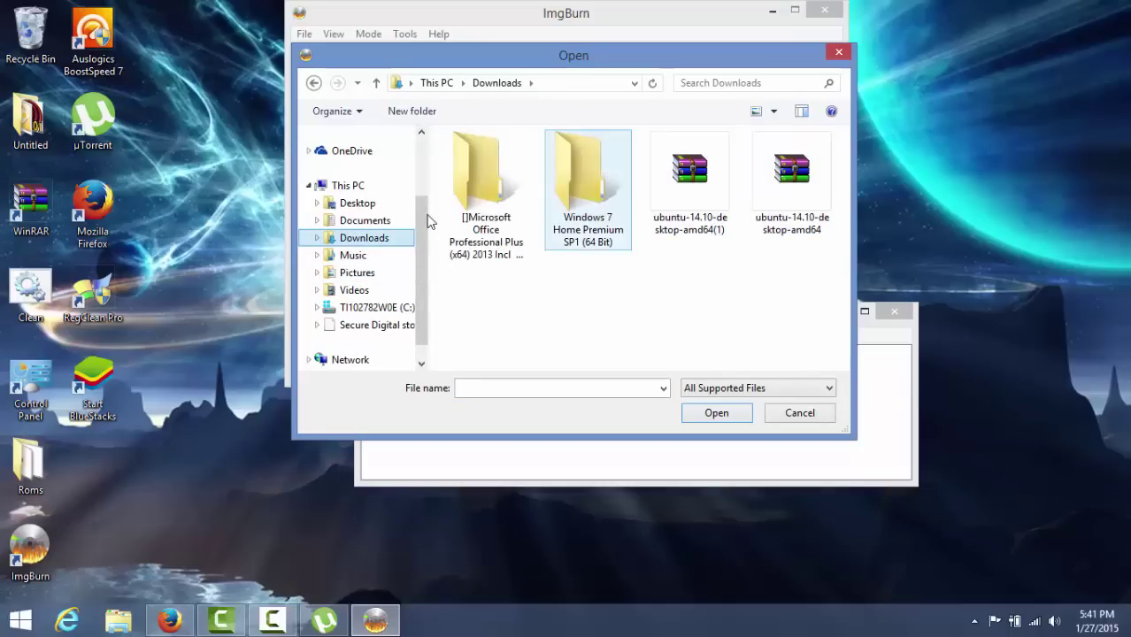
pyautogui.scroll(-1, 483, 332)
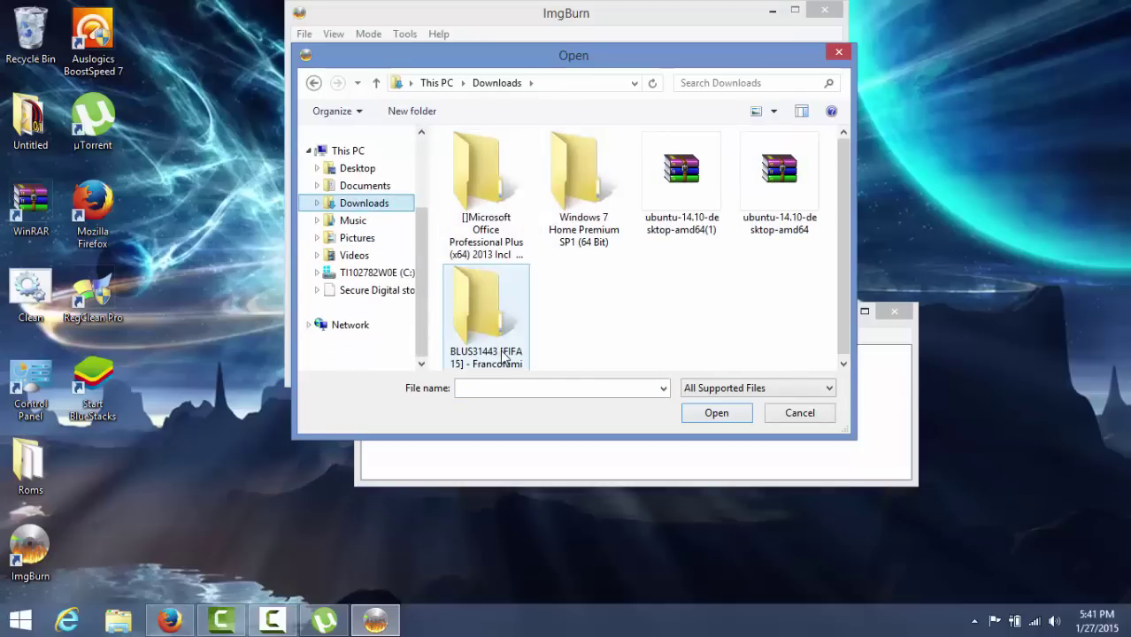
pyautogui.click(718, 416)
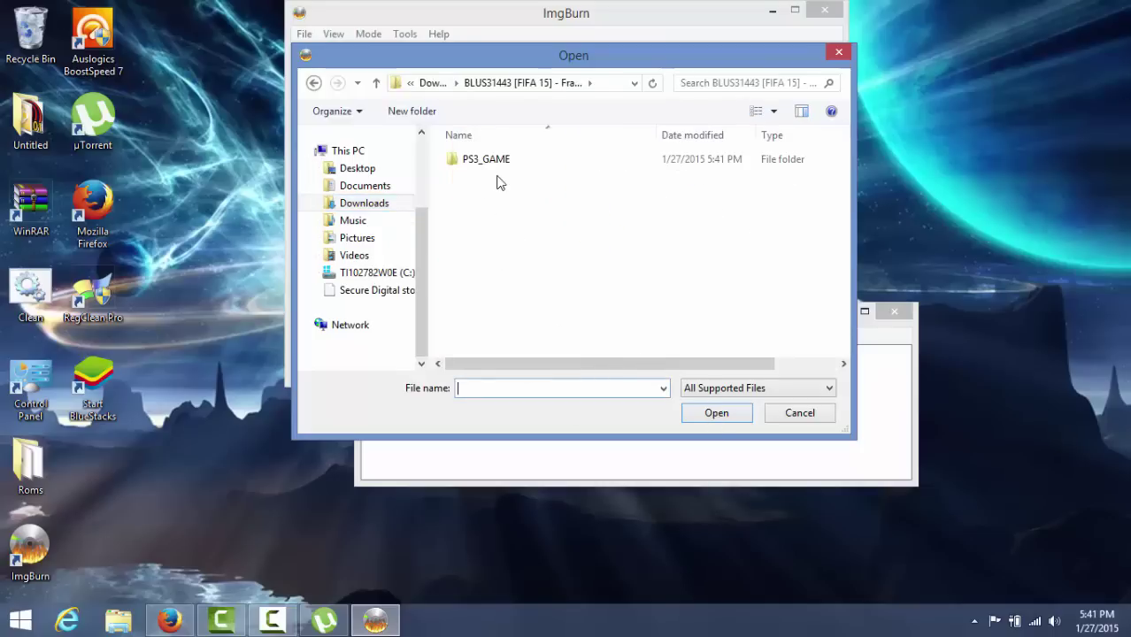
# - Look inside PS3_GAME and USRDIR, then go back up to Downloads
pyautogui.click(492, 160)
pyautogui.click(712, 414)
pyautogui.click(507, 163)
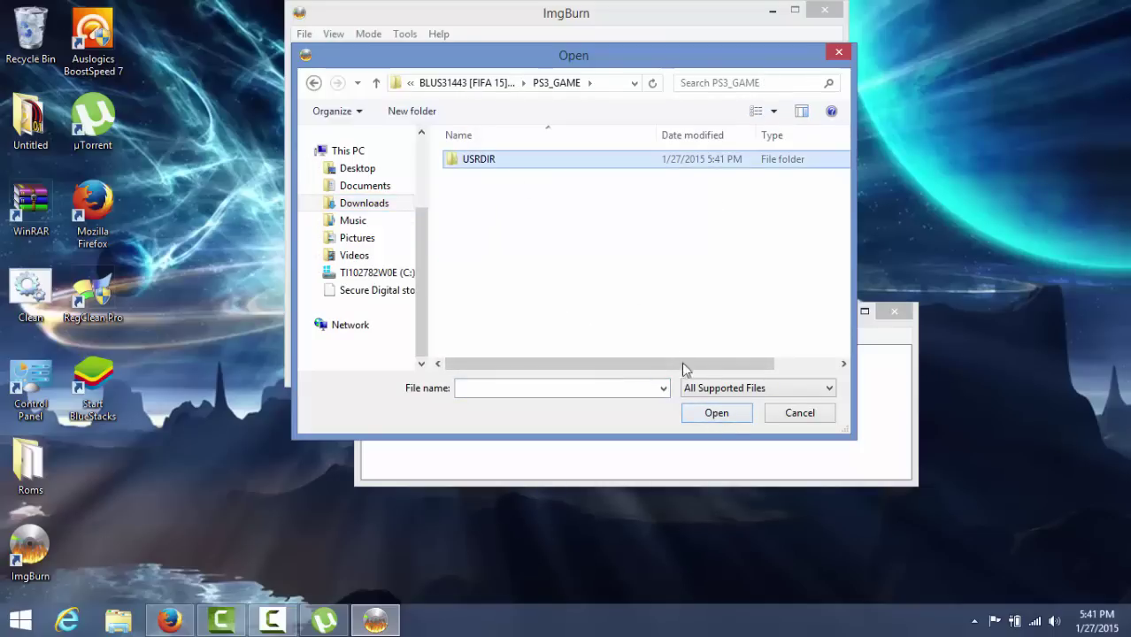
pyautogui.click(728, 414)
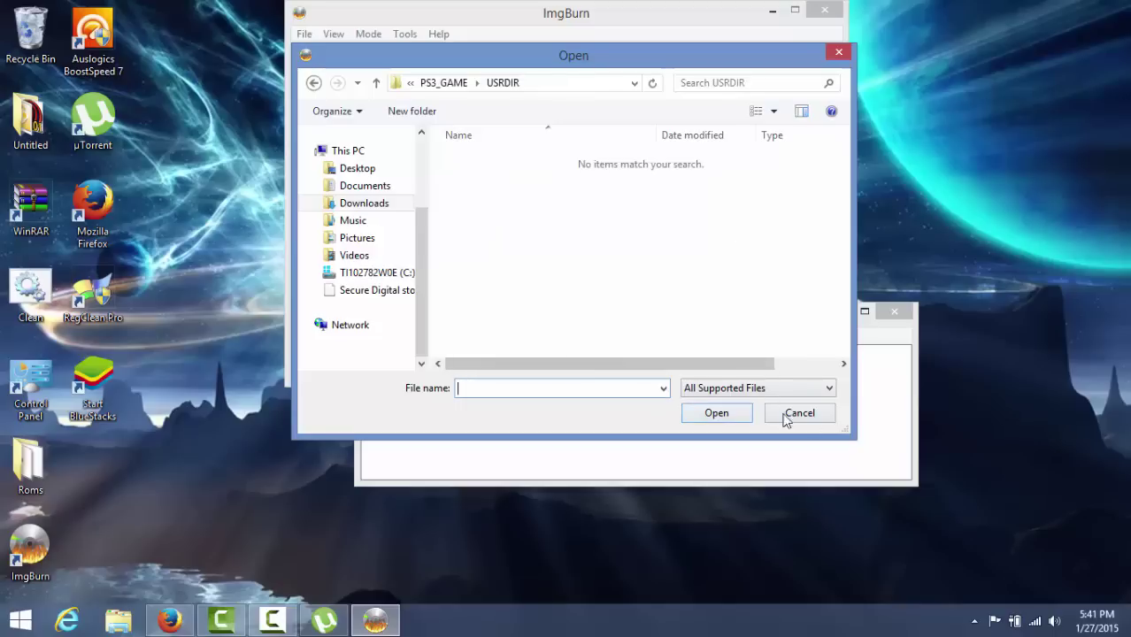
pyautogui.click(316, 89)
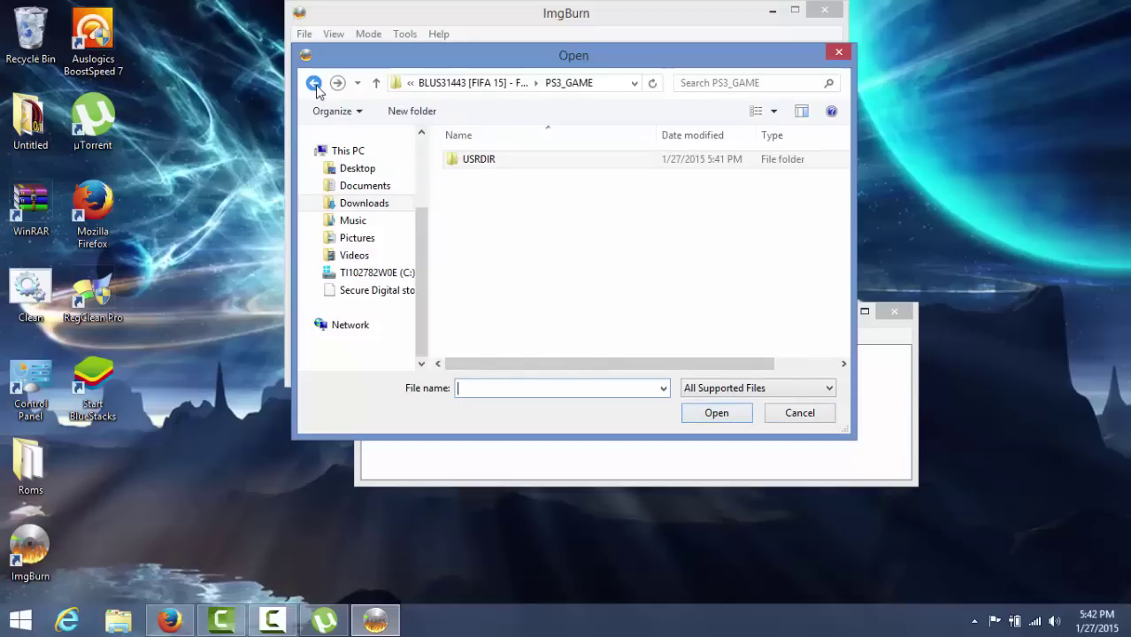
pyautogui.click(316, 89)
pyautogui.click(316, 89)
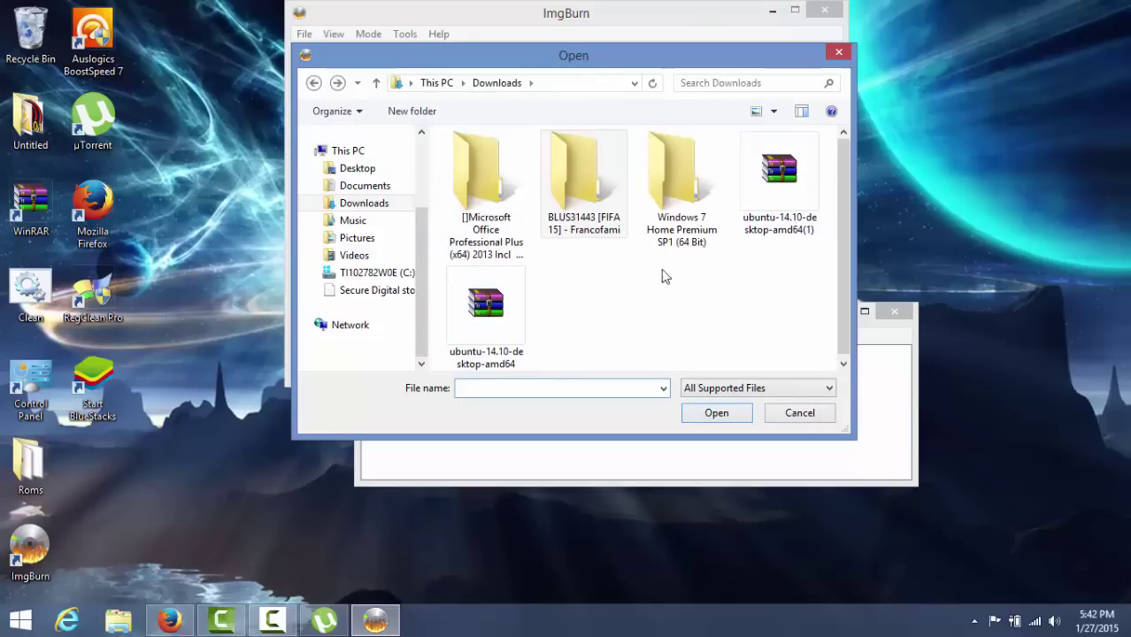
# - Show all file types, reopen BLUS31443 FIFA 15's PS3_GAME folder, then cancel with no file chosen
pyautogui.click(739, 389)
pyautogui.click(713, 372)
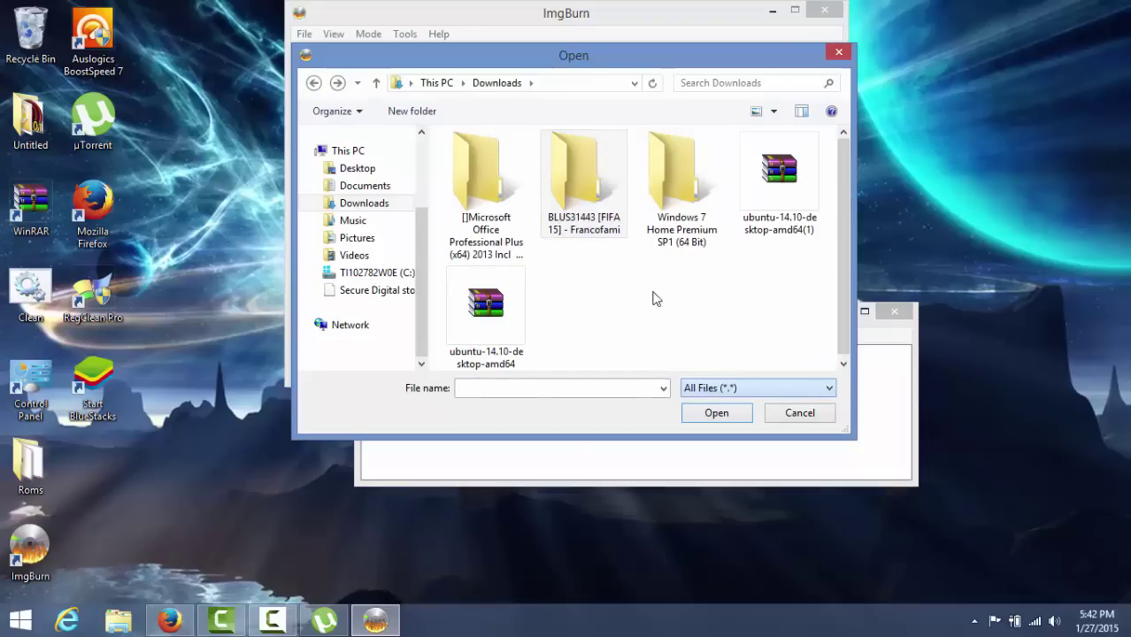
pyautogui.click(597, 239)
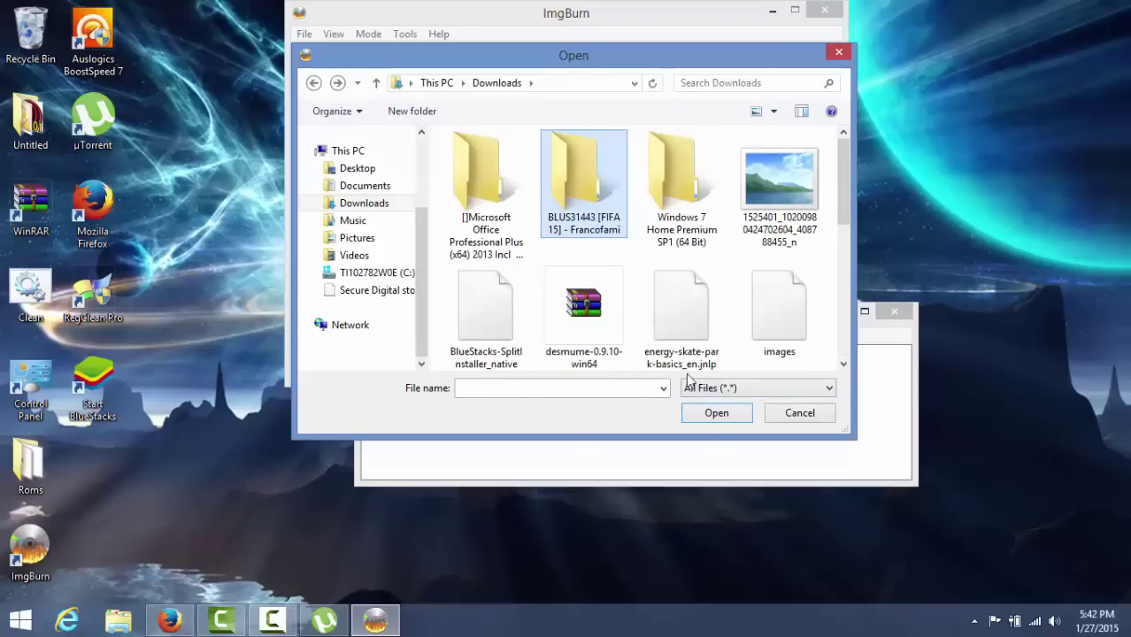
pyautogui.click(717, 418)
pyautogui.click(502, 160)
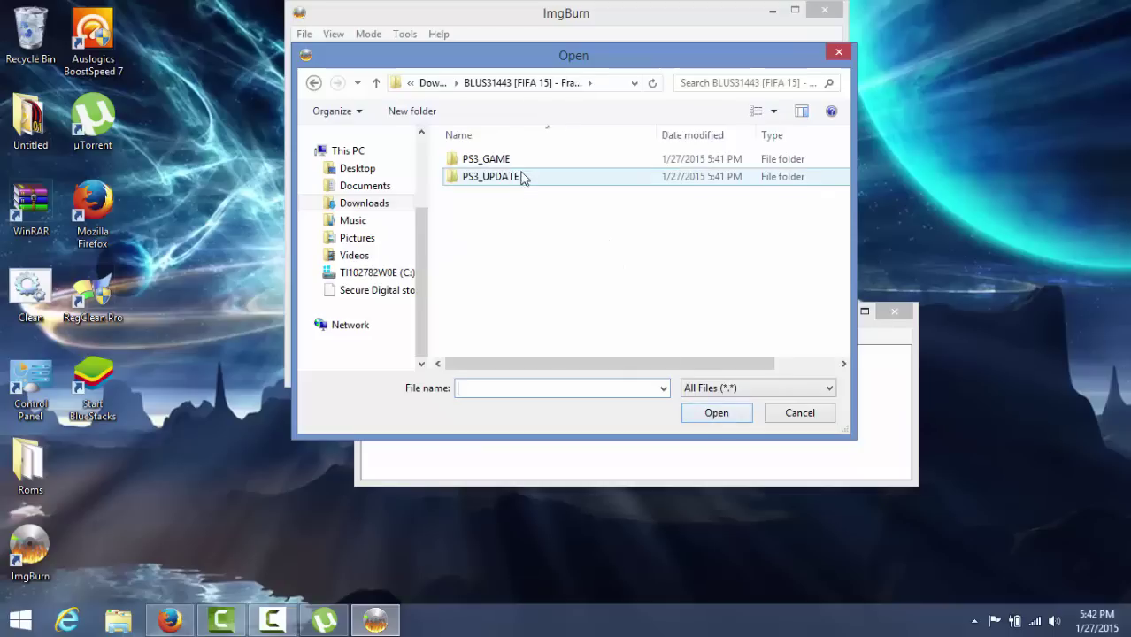
pyautogui.click(717, 416)
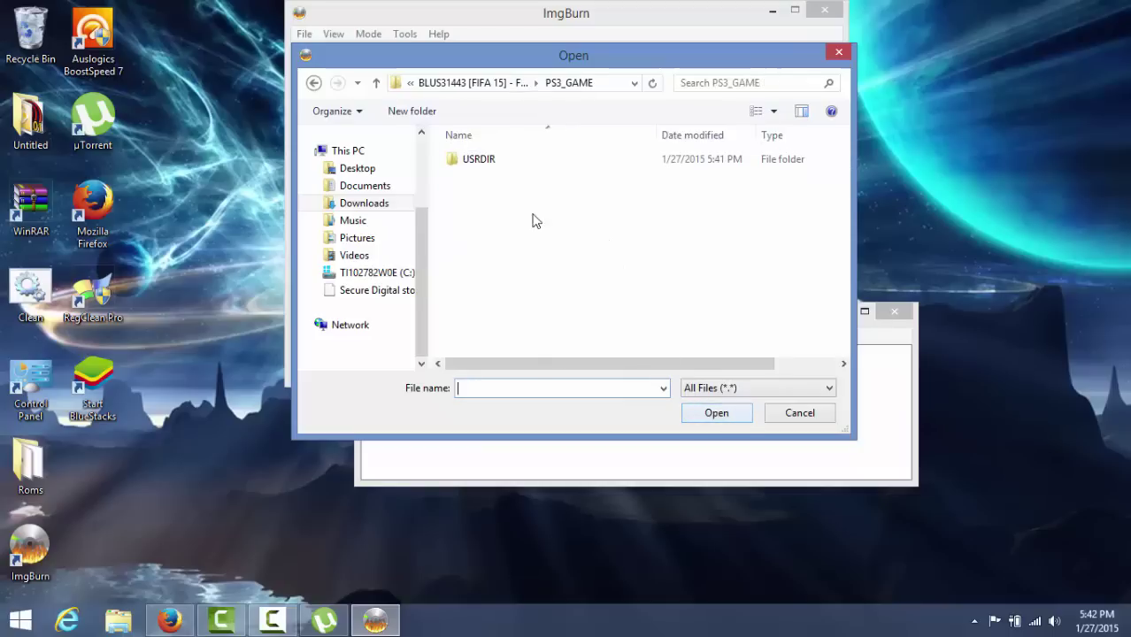
pyautogui.click(784, 412)
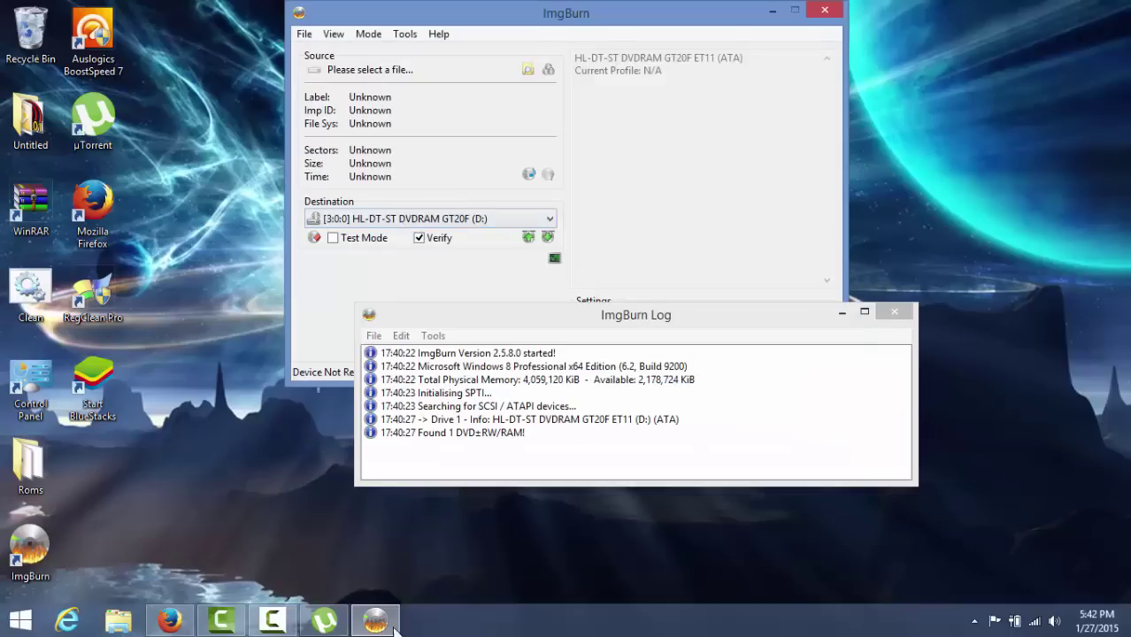
# - Pause the BLUS31443 [FIFA 15] torrent in uTorrent and return to ImgBurn
pyautogui.click(345, 630)
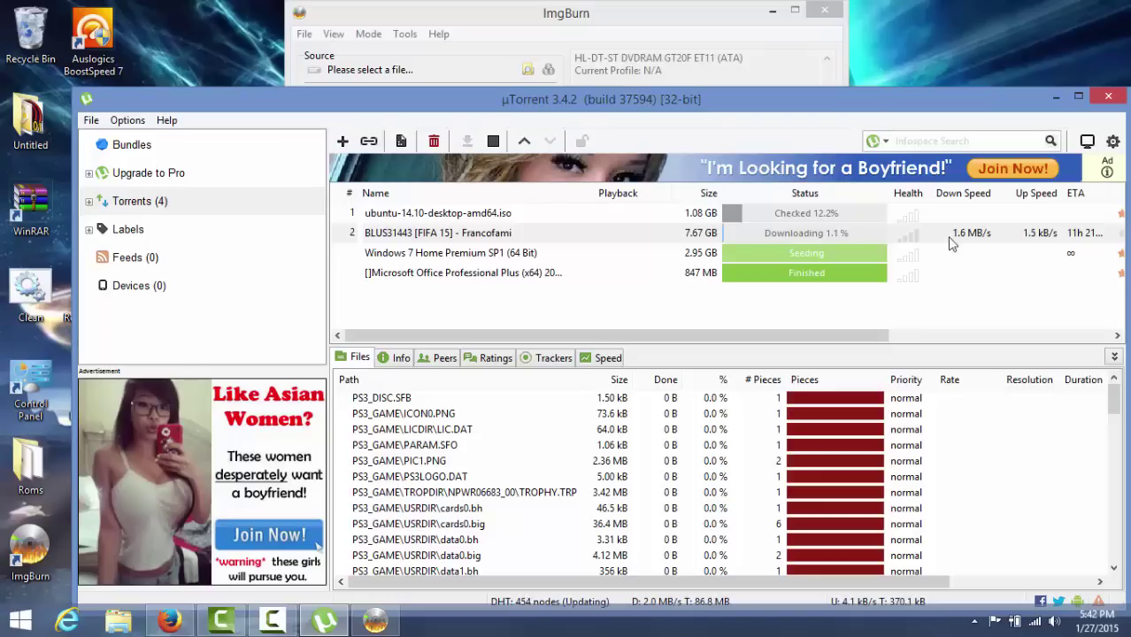
pyautogui.rightClick(701, 235)
pyautogui.click(784, 338)
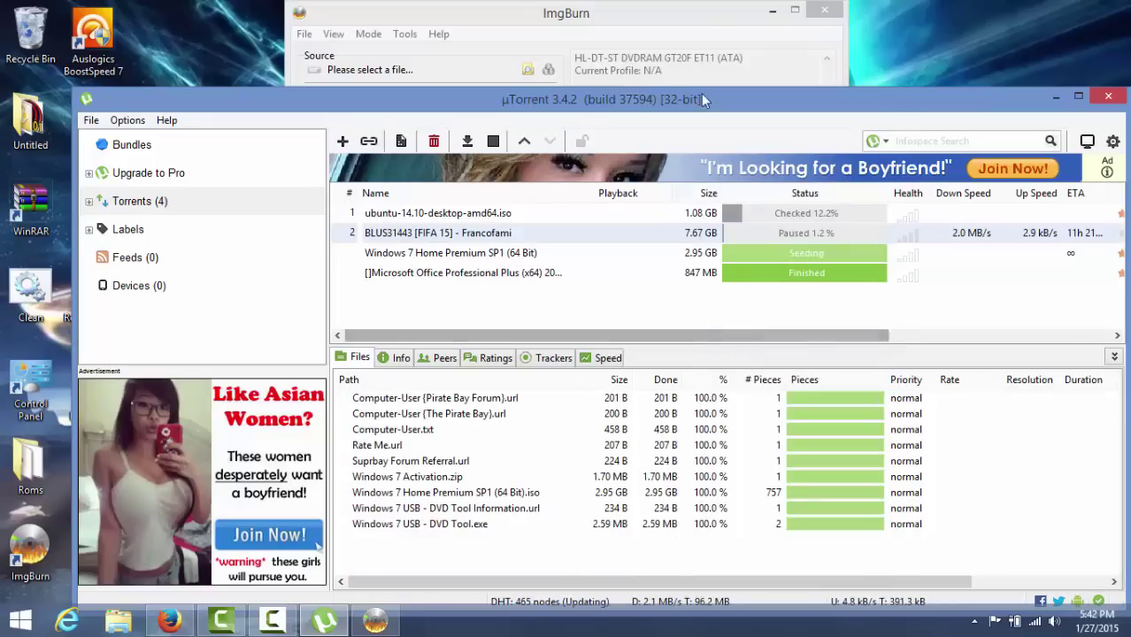
pyautogui.click(623, 42)
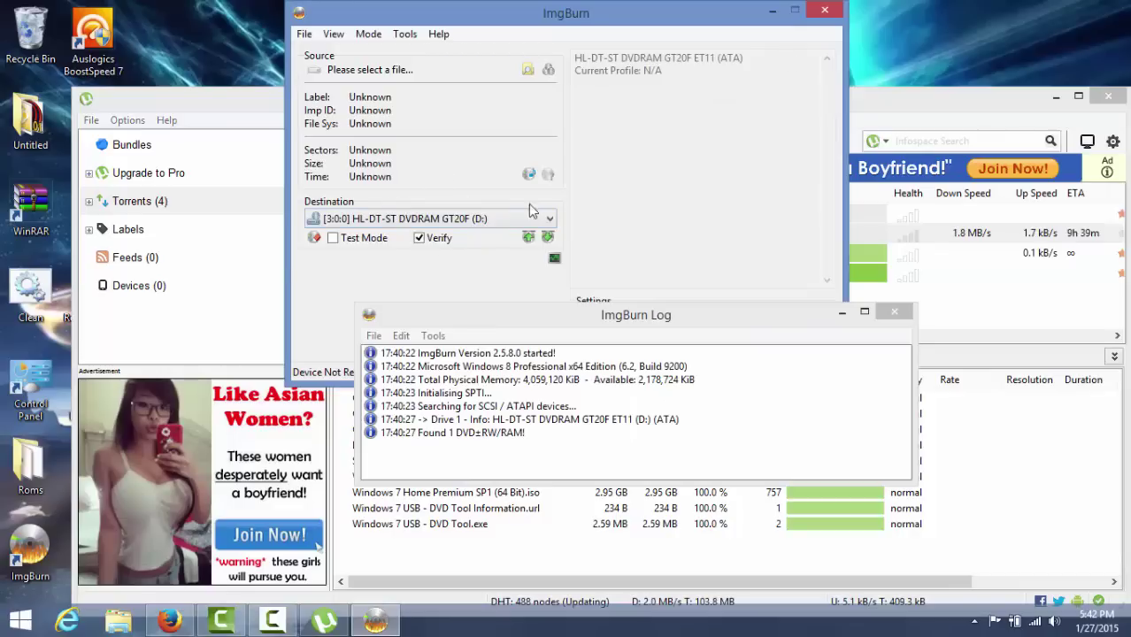
# - Confirm HL-DT-ST DVDRAM GT20F (D:) stays selected as the destination drive
pyautogui.click(368, 217)
pyautogui.click(372, 222)
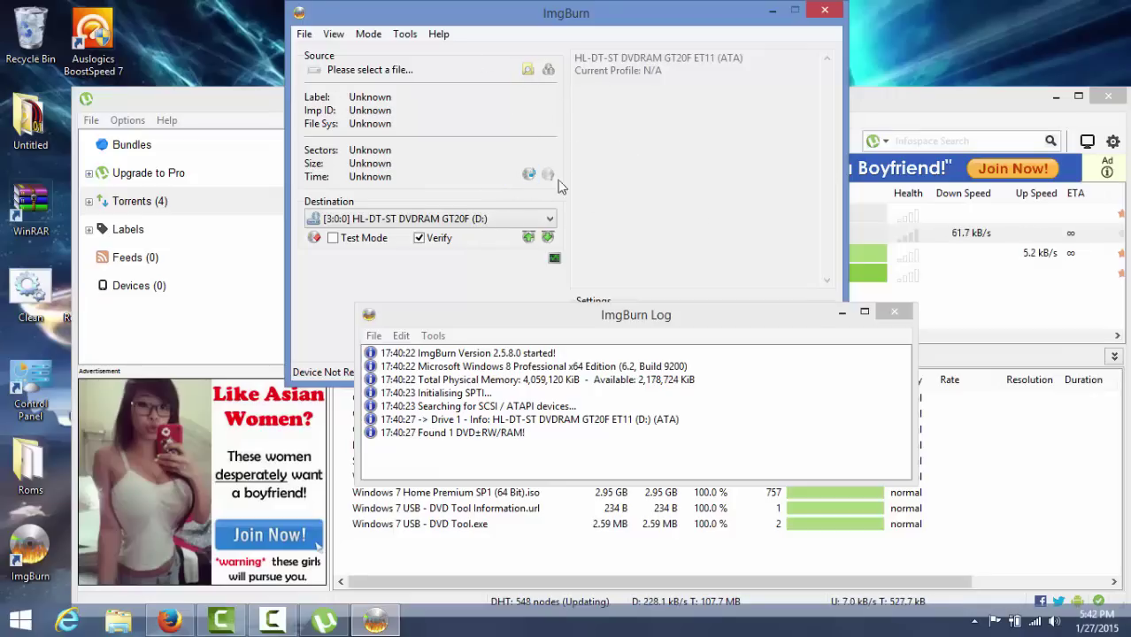
pyautogui.click(461, 221)
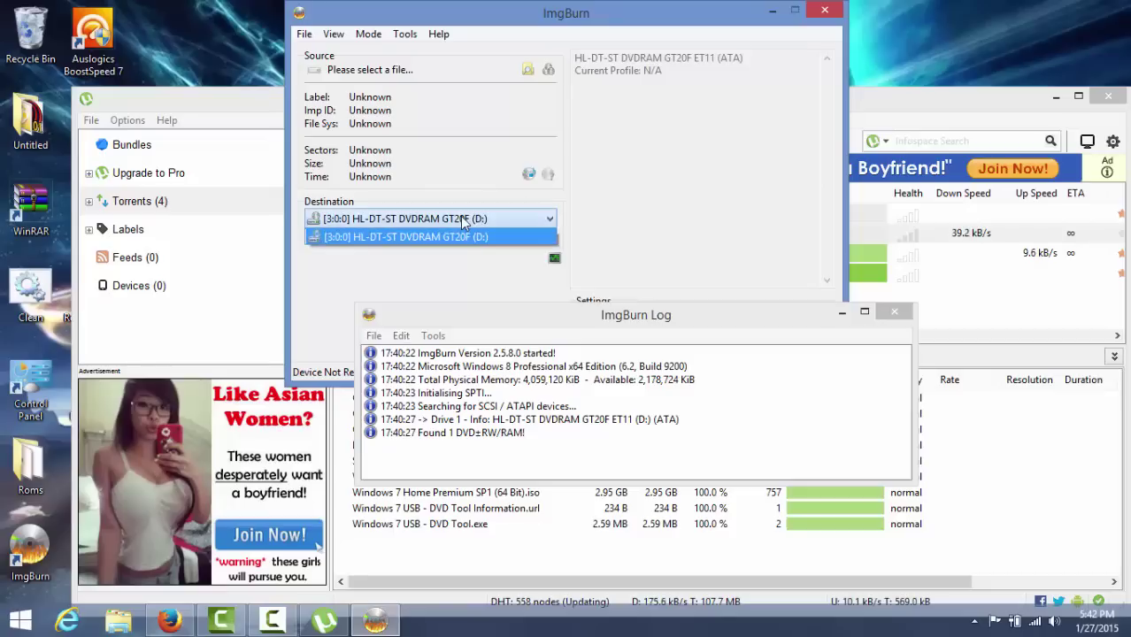
pyautogui.click(460, 221)
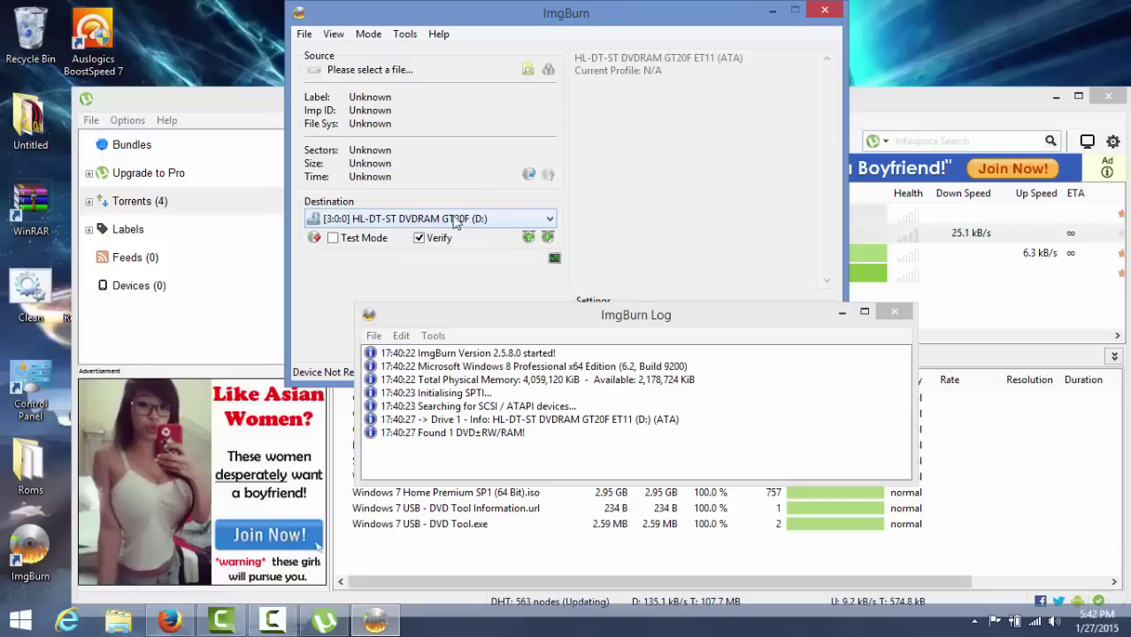
pyautogui.click(508, 222)
pyautogui.click(505, 221)
pyautogui.click(501, 222)
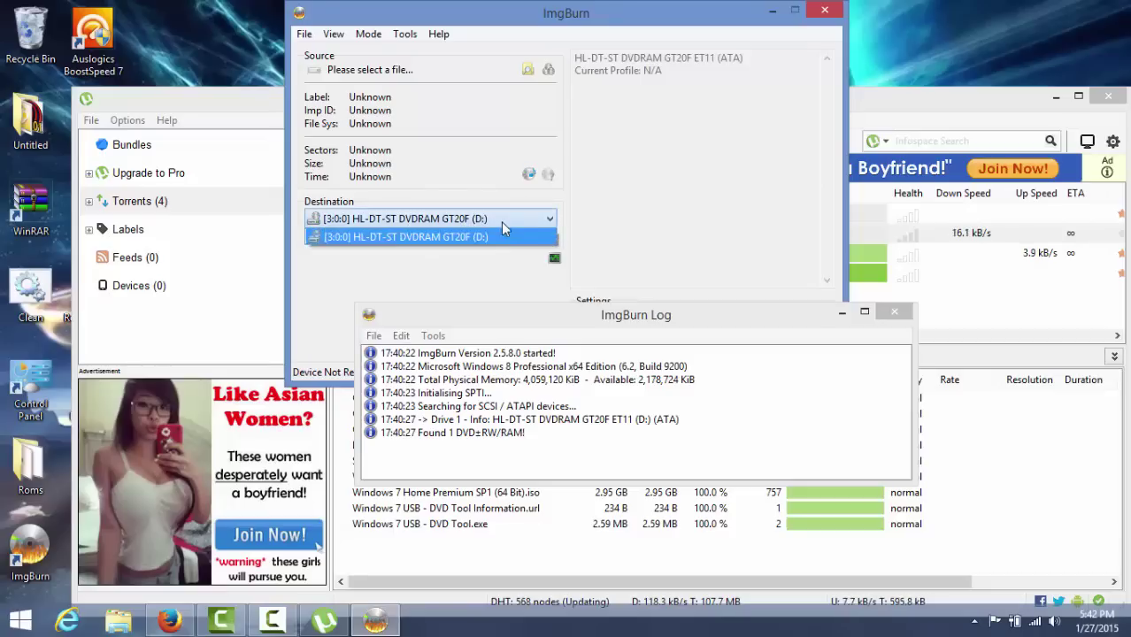
pyautogui.click(502, 227)
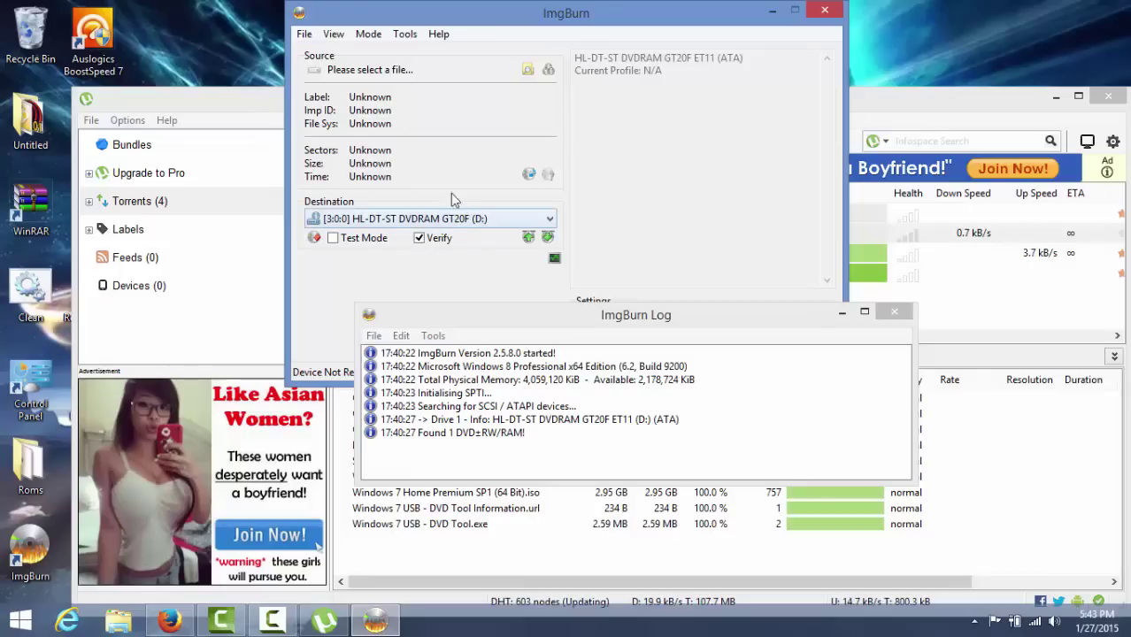
# - Recheck drive D: as destination, then move ImgBurn left to reveal the write speed options
pyautogui.click(438, 223)
pyautogui.click(437, 223)
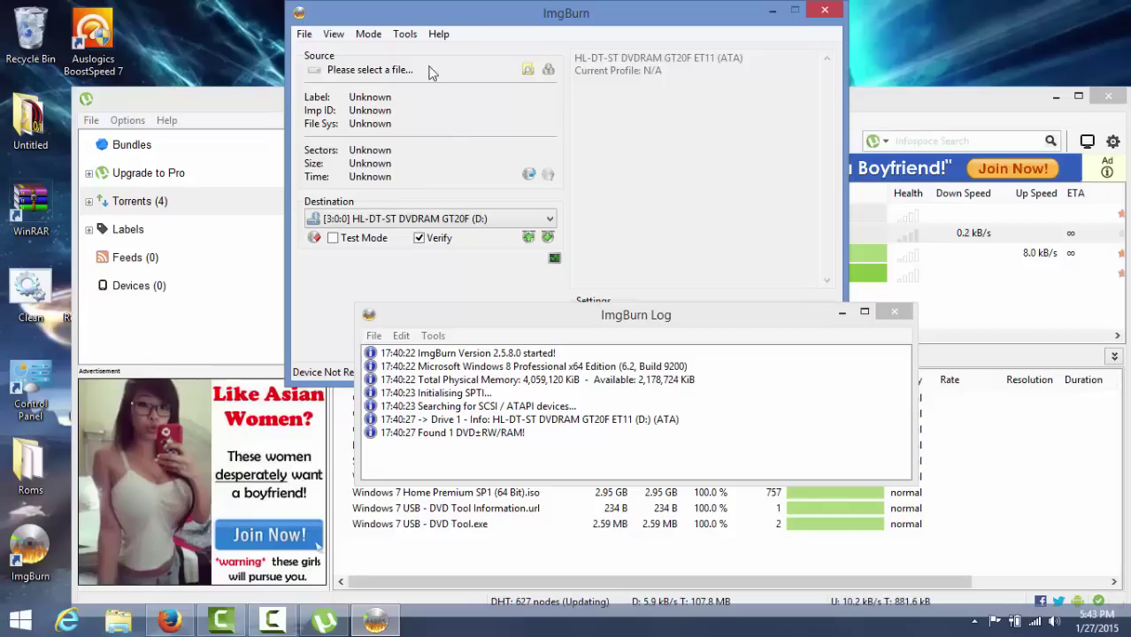
pyautogui.click(493, 224)
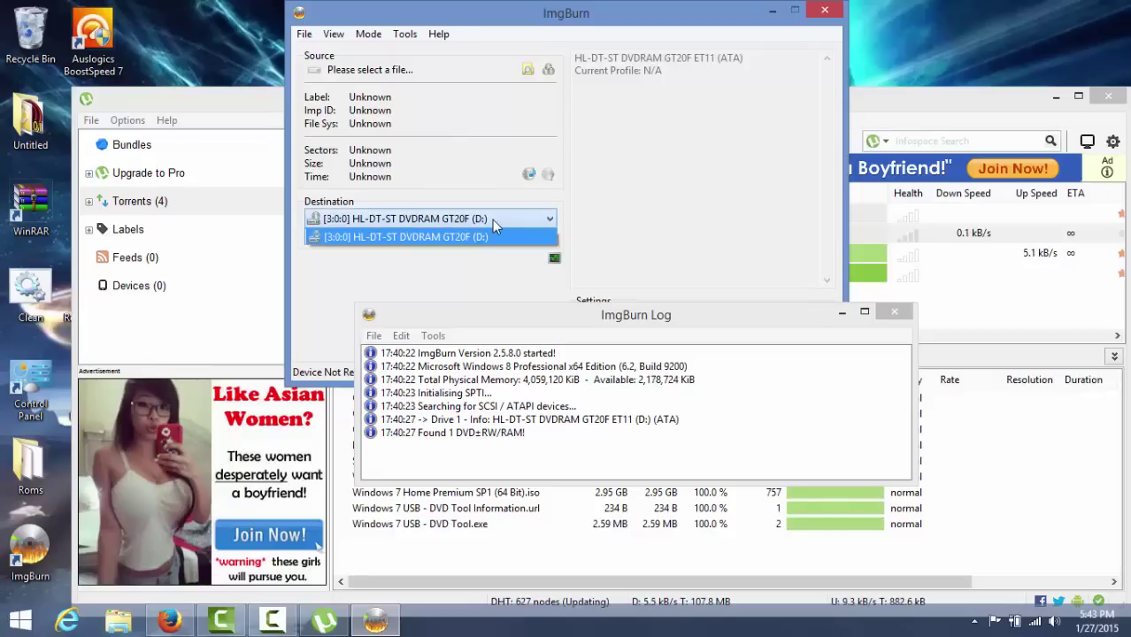
pyautogui.click(493, 220)
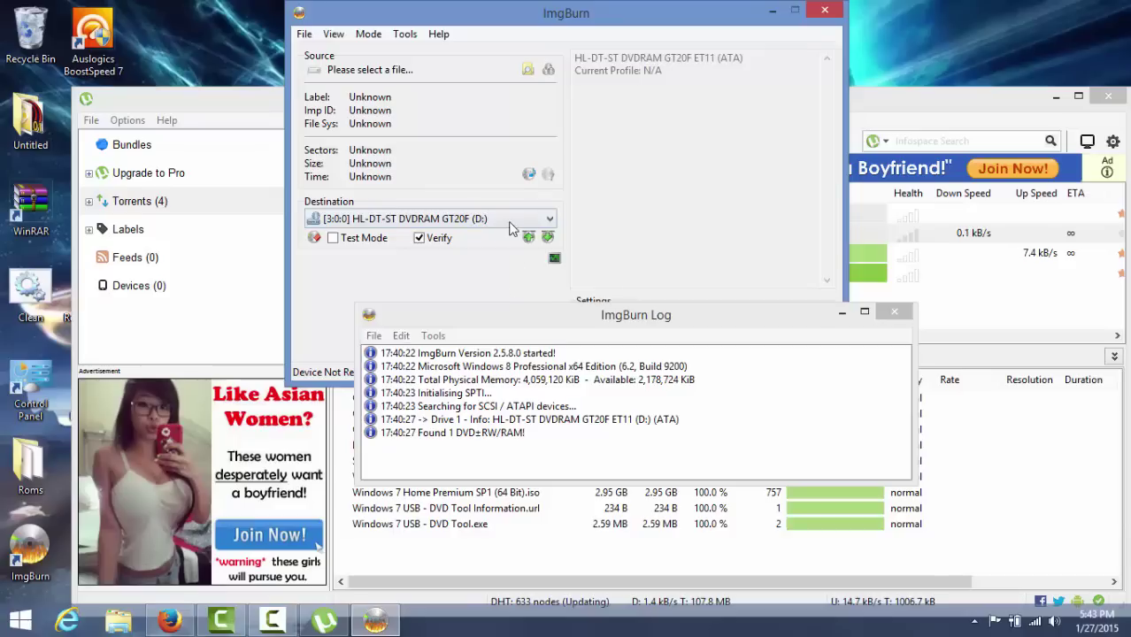
pyautogui.click(507, 222)
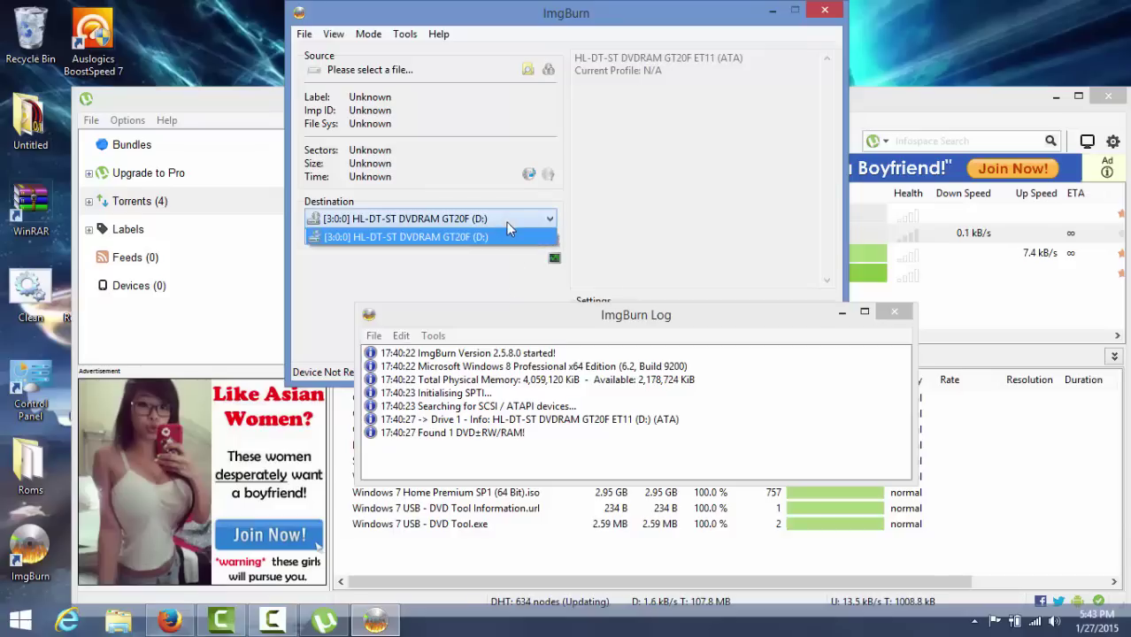
pyautogui.click(416, 225)
pyautogui.moveTo(566, 12); pyautogui.dragTo(177, 12)
pyautogui.click(276, 317)
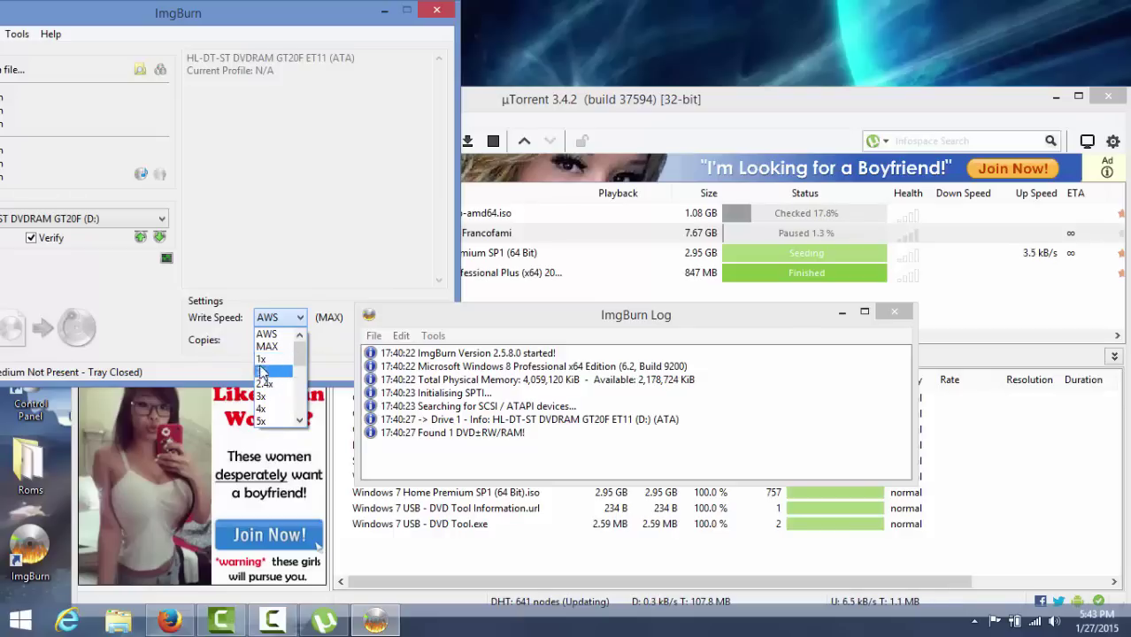
# - Keep the write speed at AWS and the copies at 1
pyautogui.click(267, 334)
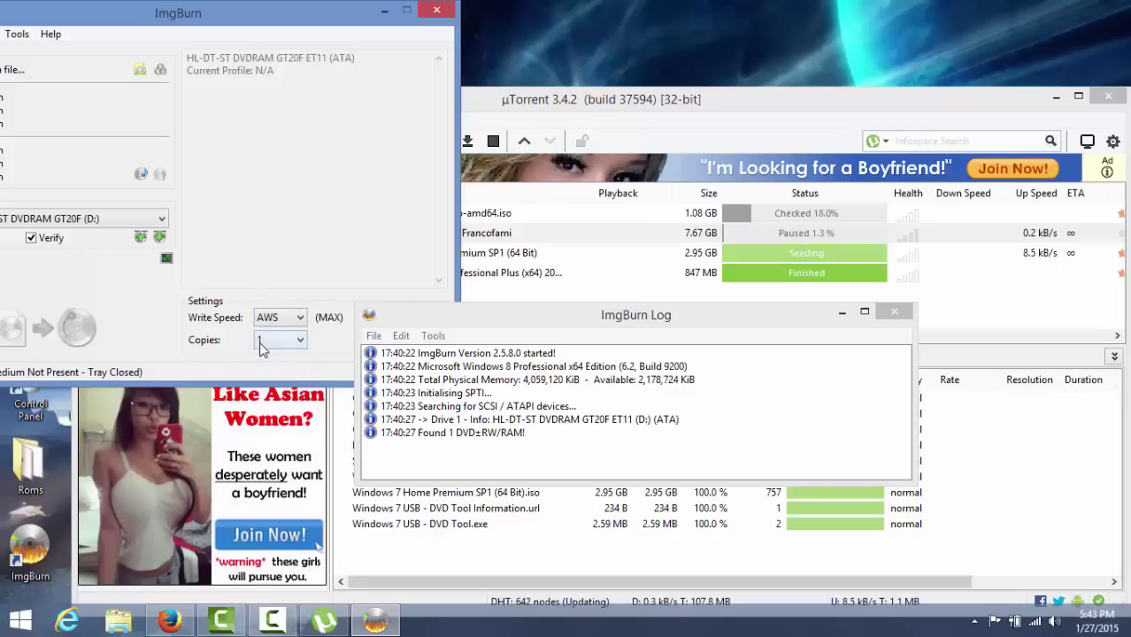
pyautogui.click(290, 331)
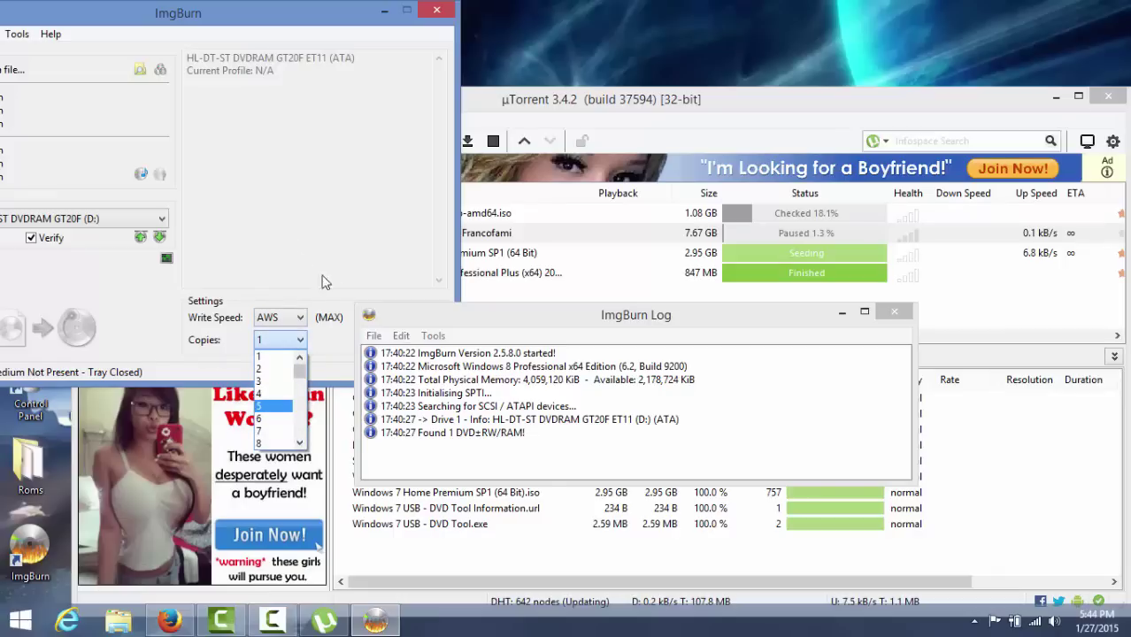
pyautogui.click(292, 353)
pyautogui.click(272, 320)
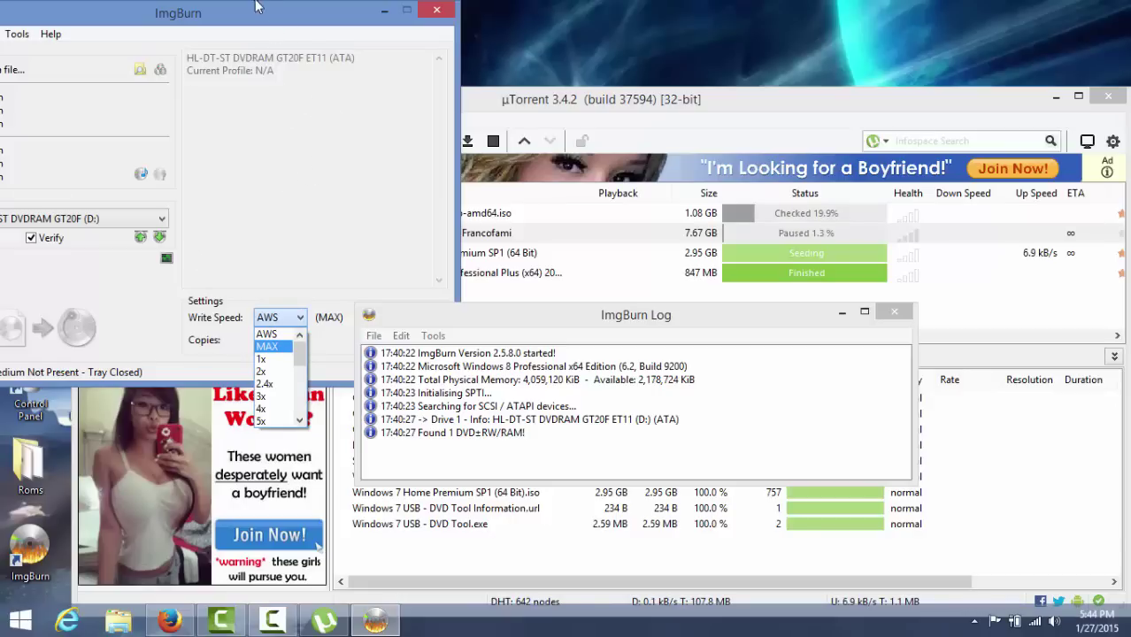
pyautogui.click(288, 32)
# - Reposition the ImgBurn window back fully on screen
pyautogui.moveTo(319, 9); pyautogui.dragTo(667, 9)
pyautogui.moveTo(530, 12); pyautogui.dragTo(365, 208)
pyautogui.moveTo(367, 149); pyautogui.dragTo(403, 12)
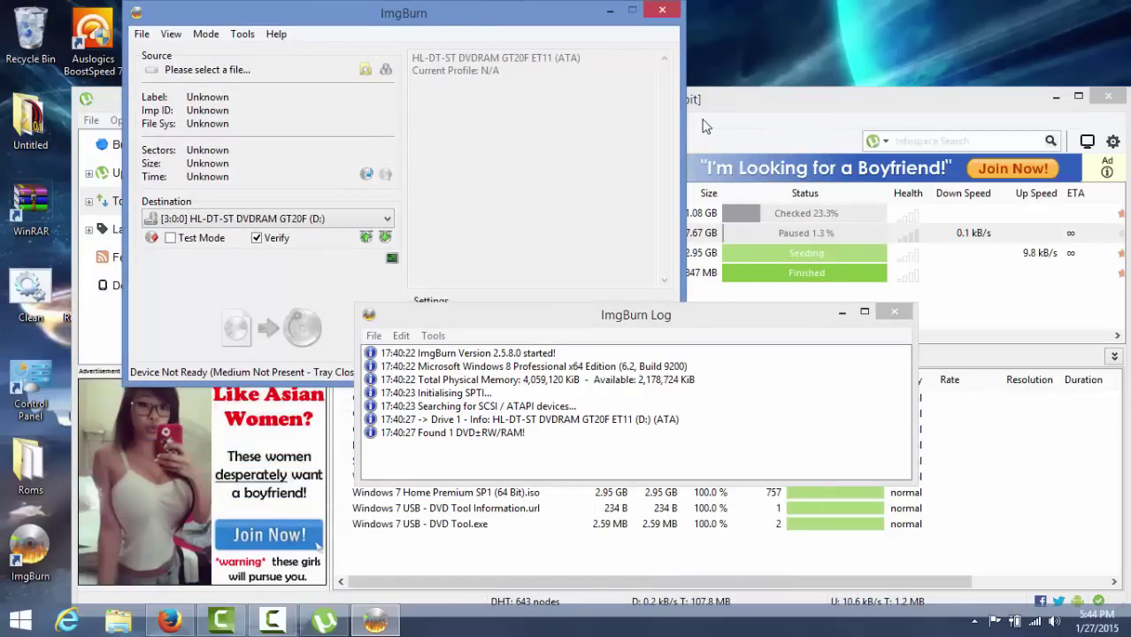
pyautogui.click(236, 225)
pyautogui.click(241, 230)
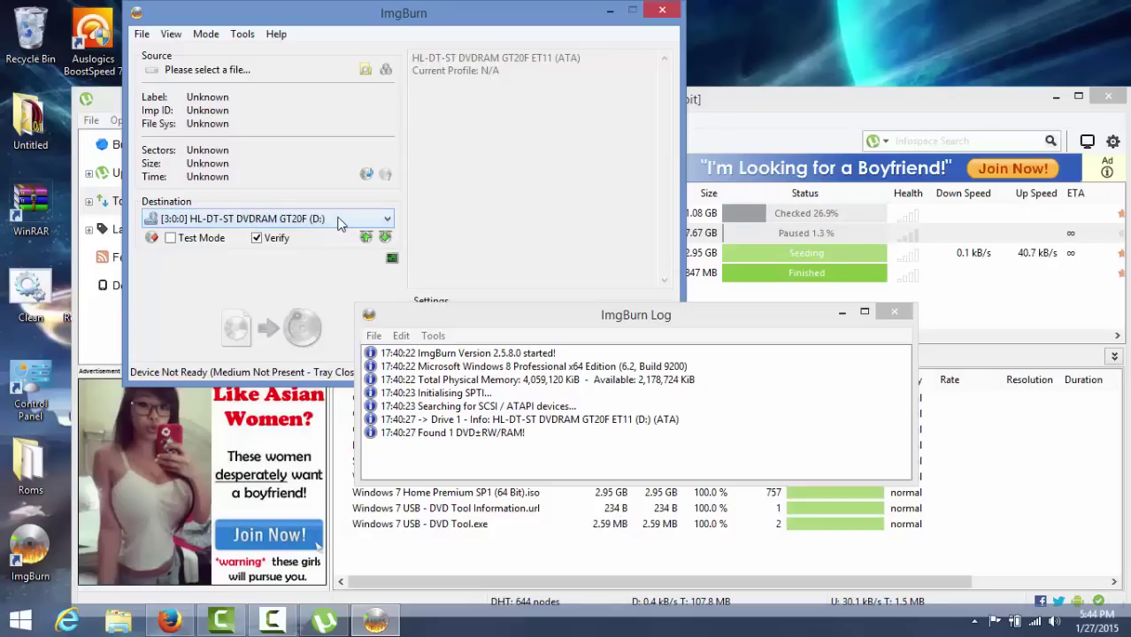
pyautogui.click(308, 225)
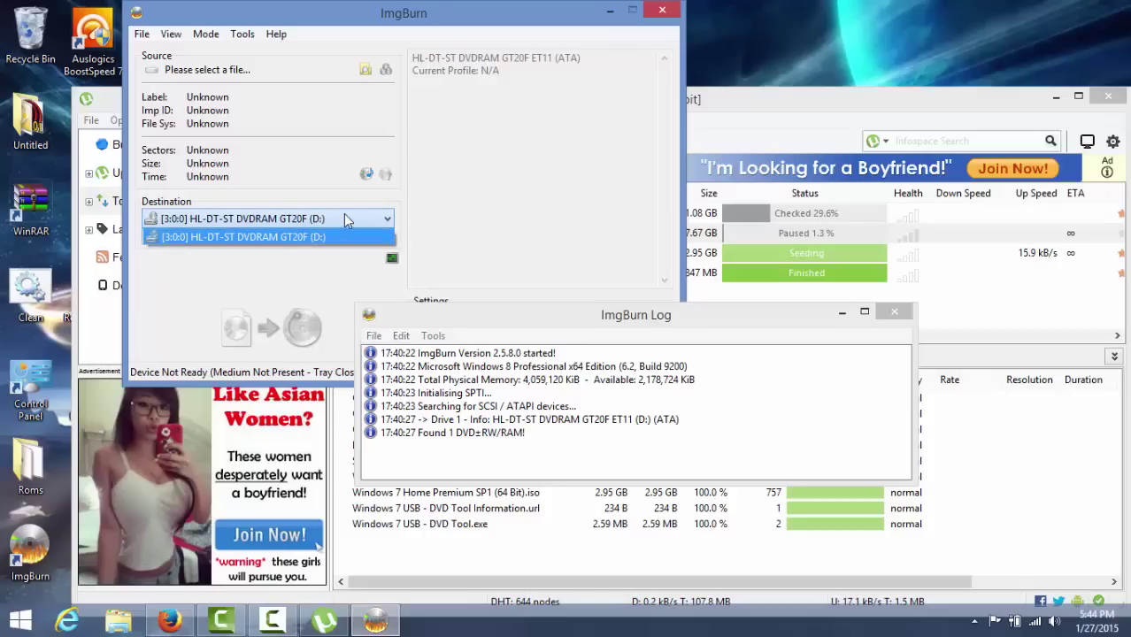
pyautogui.click(343, 214)
pyautogui.click(342, 216)
pyautogui.click(343, 216)
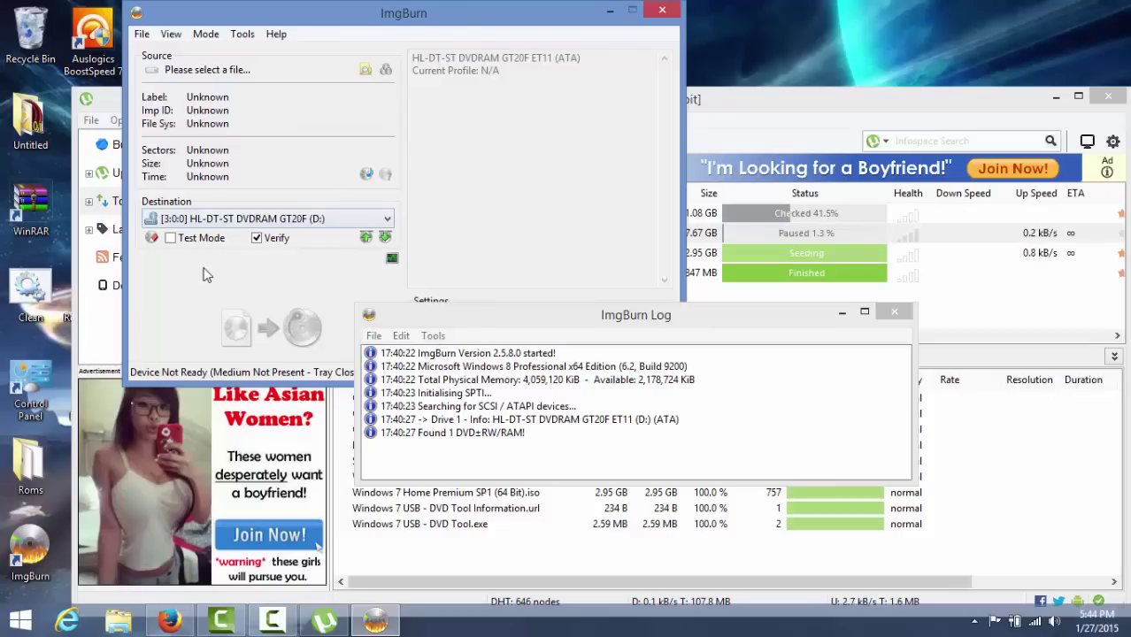
pyautogui.click(358, 220)
pyautogui.click(357, 220)
pyautogui.moveTo(467, 321); pyautogui.dragTo(339, 176)
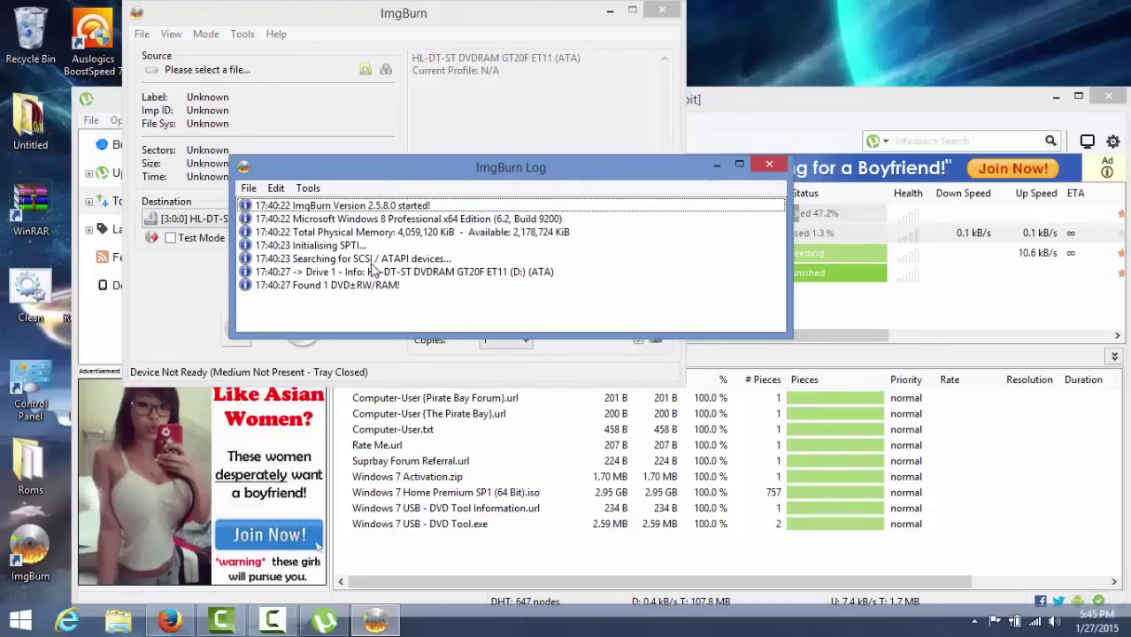
# - Close the ImgBurn log, confirm the prompt, and exit ImgBurn to reveal uTorrent
pyautogui.moveTo(375, 266); pyautogui.dragTo(461, 272)
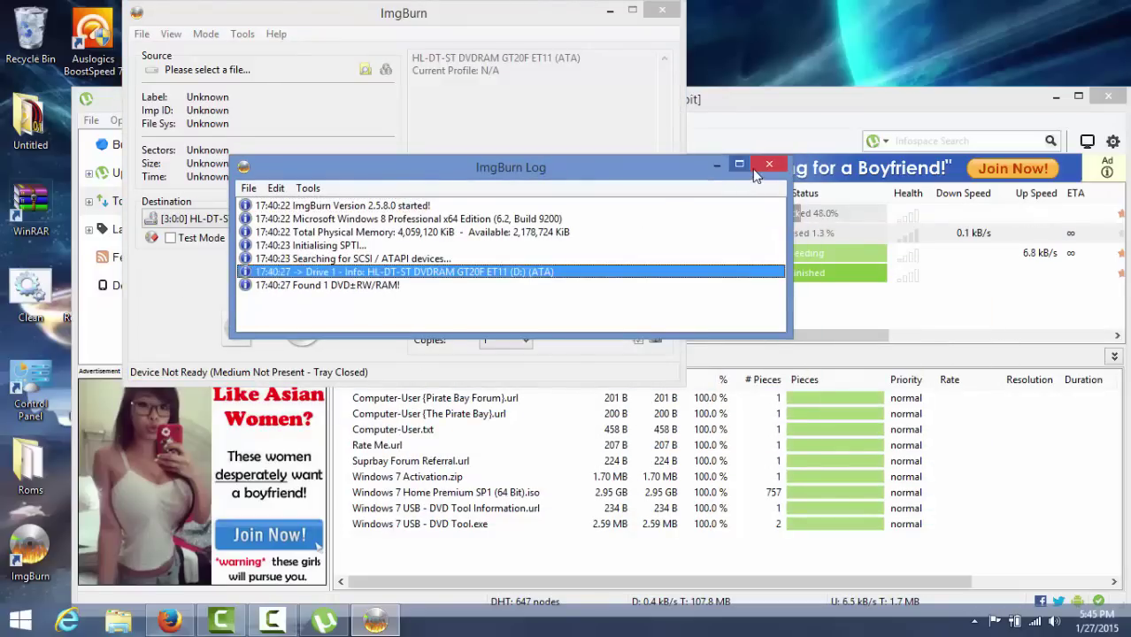
pyautogui.click(759, 171)
pyautogui.click(648, 400)
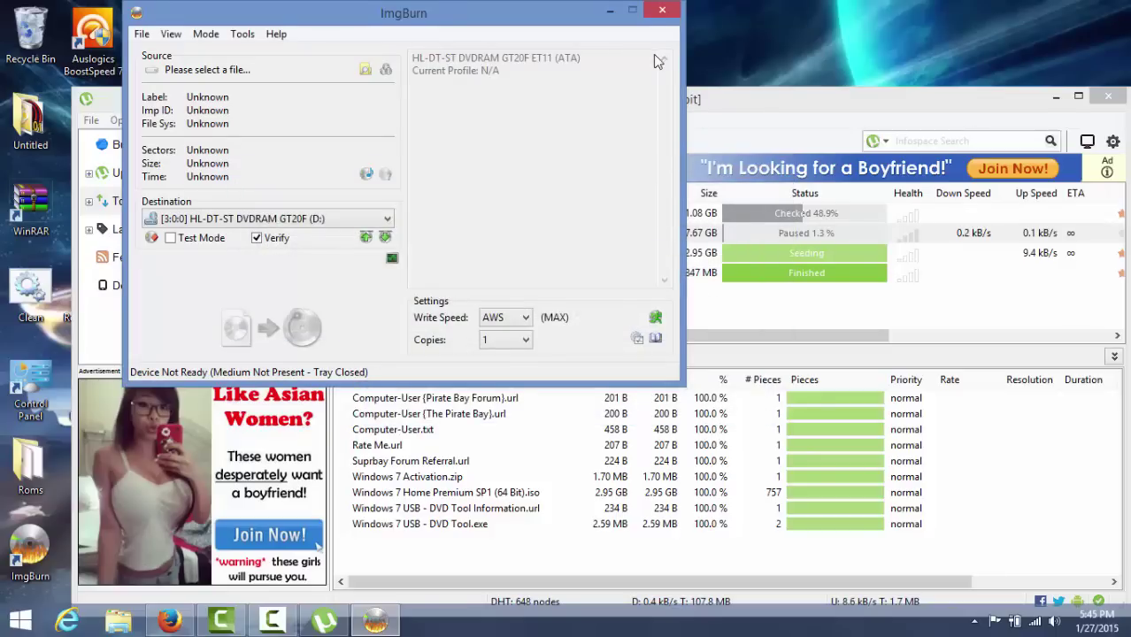
pyautogui.click(651, 13)
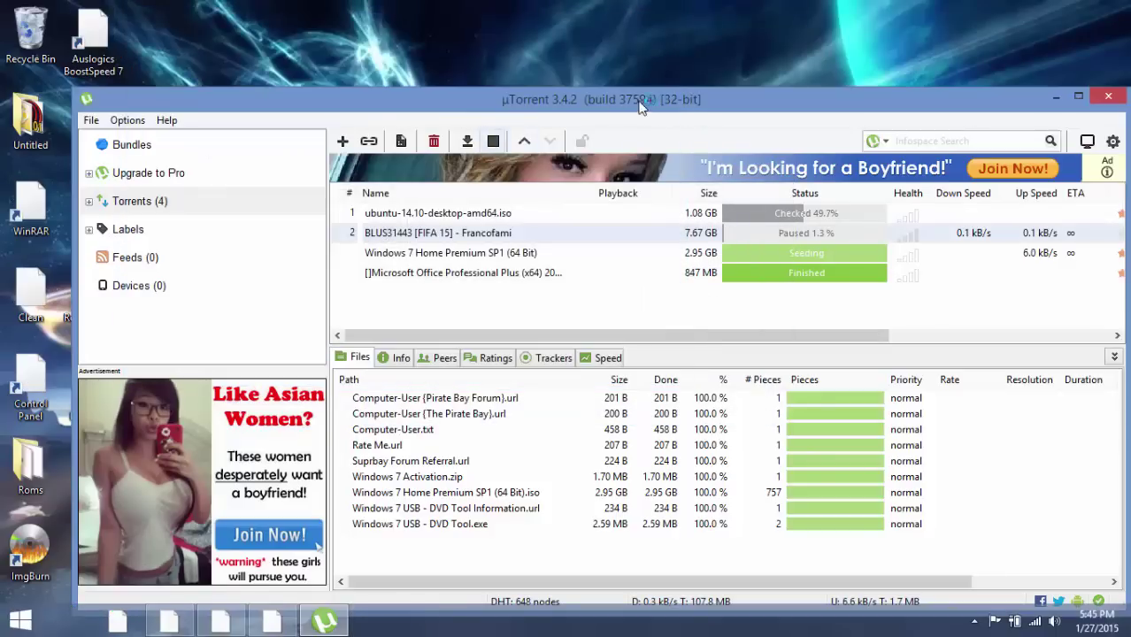